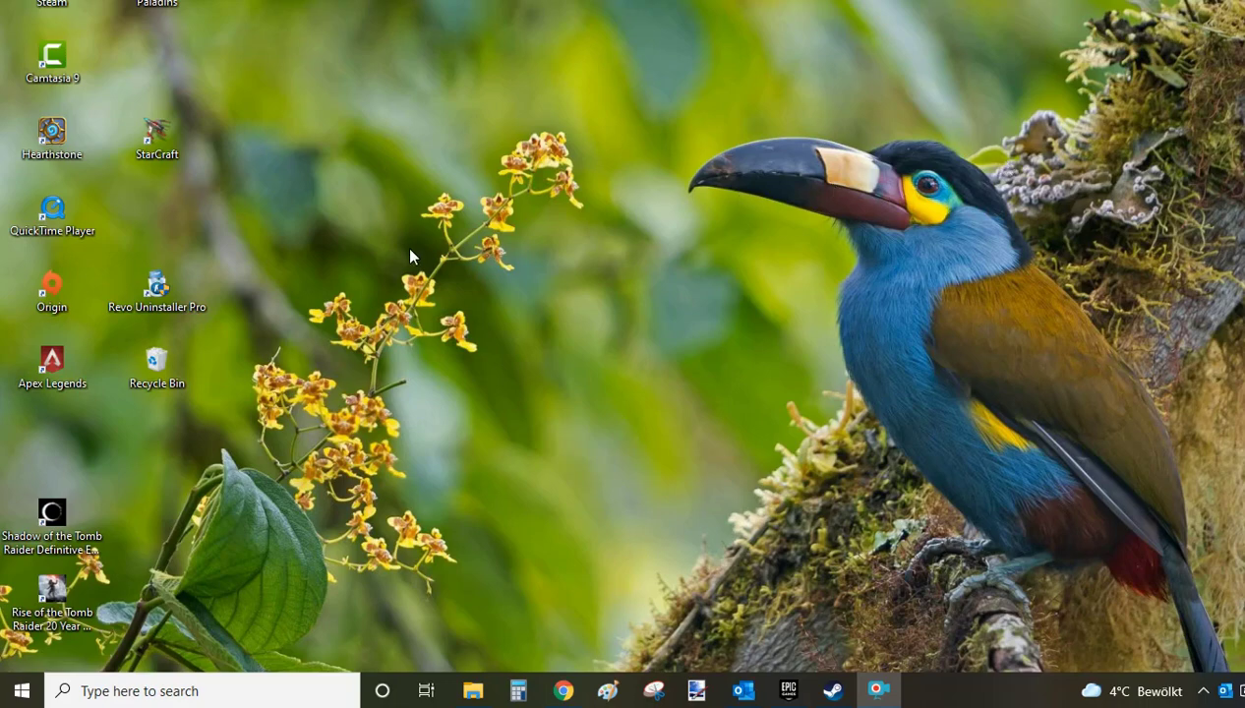
Search Windows for 'remove' and open the Add or remove programs settings.
click(215, 690)
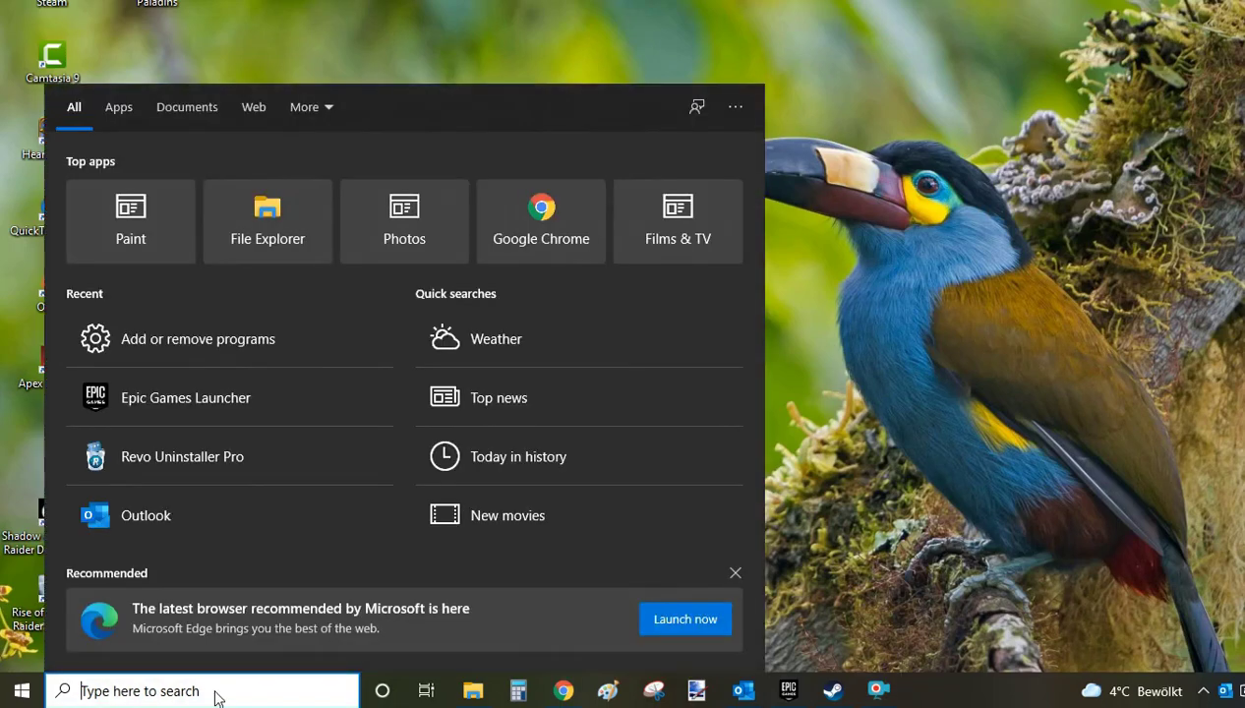
text(remo)
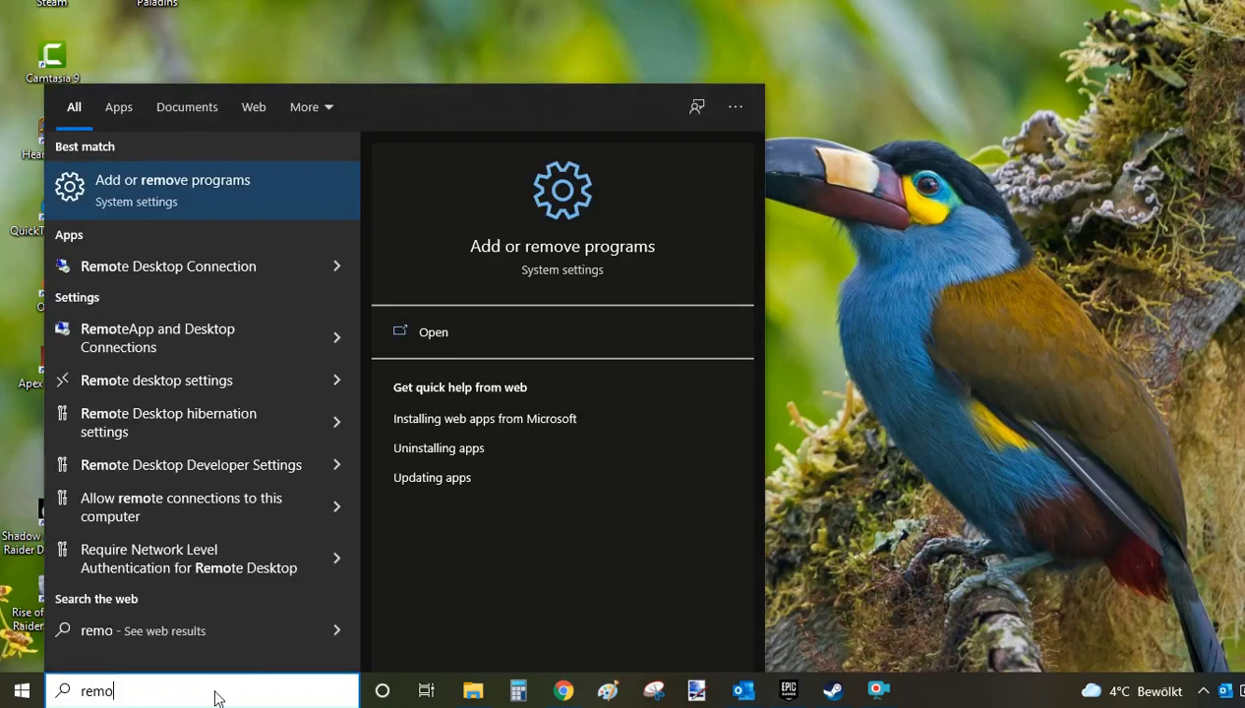
text(ve)
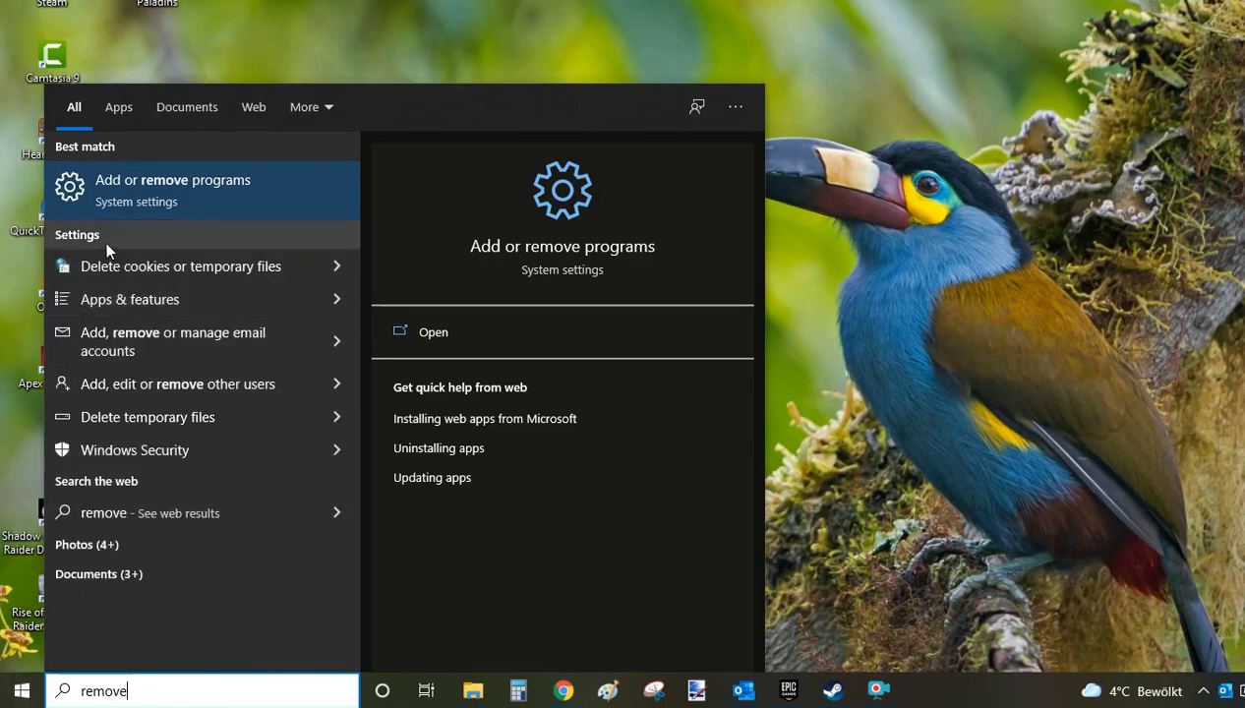
click(221, 186)
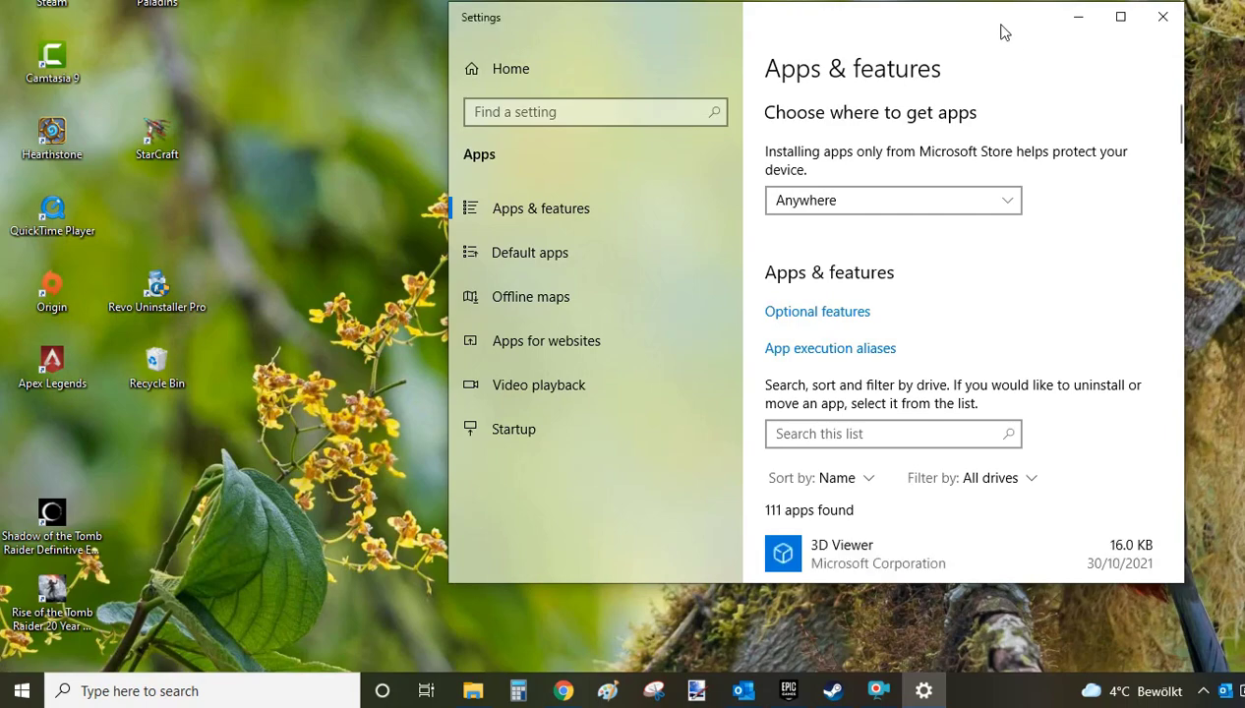
Filter the Apps & features list by 'paladins'.
drag(1004, 30, 826, 73)
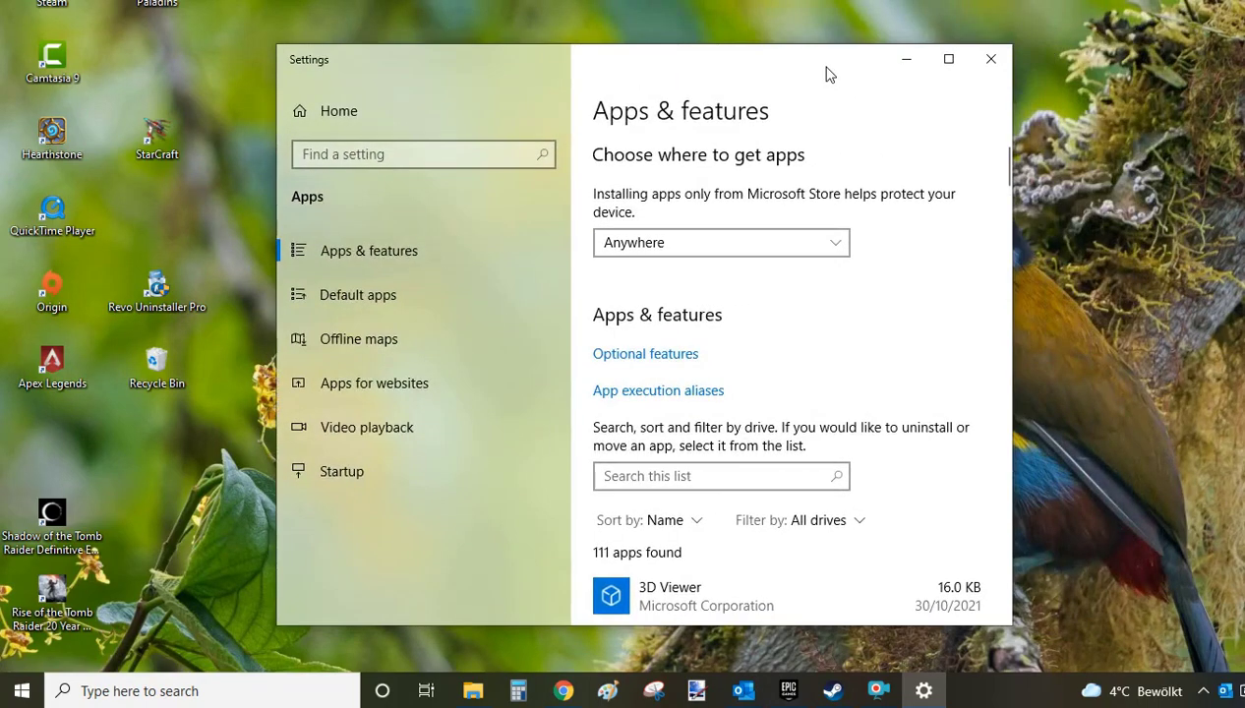
click(679, 480)
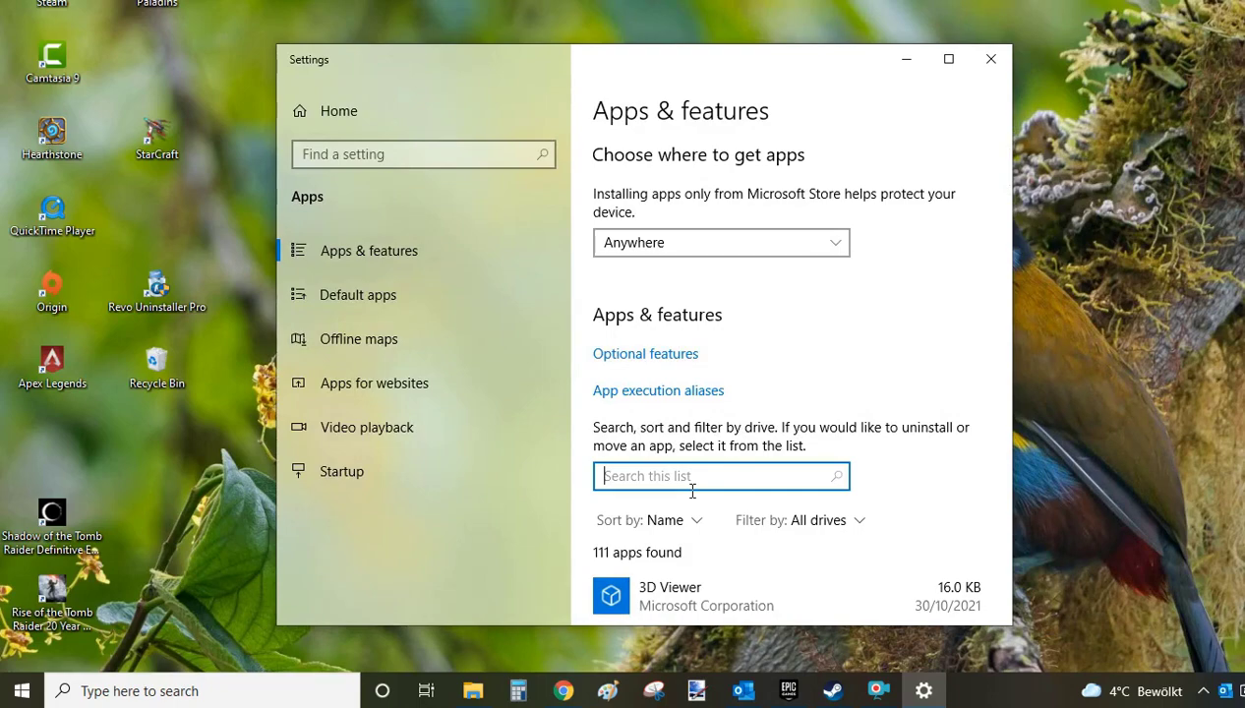
text(pal)
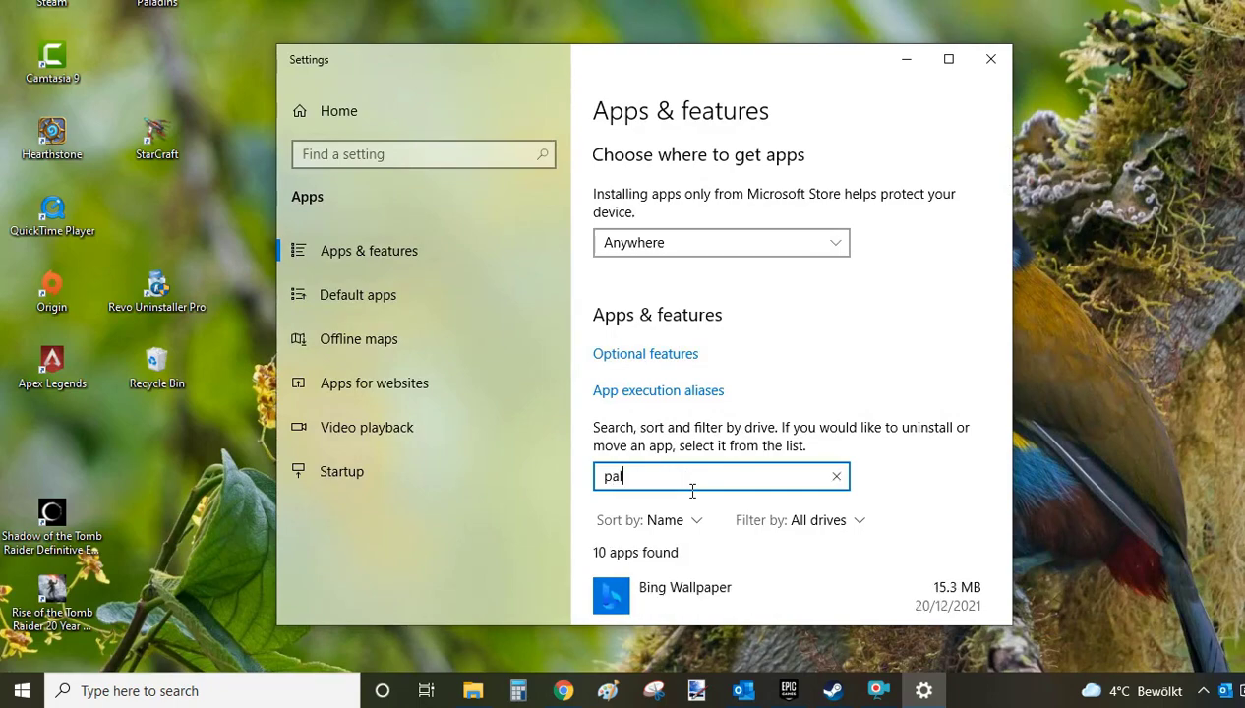
text(adins)
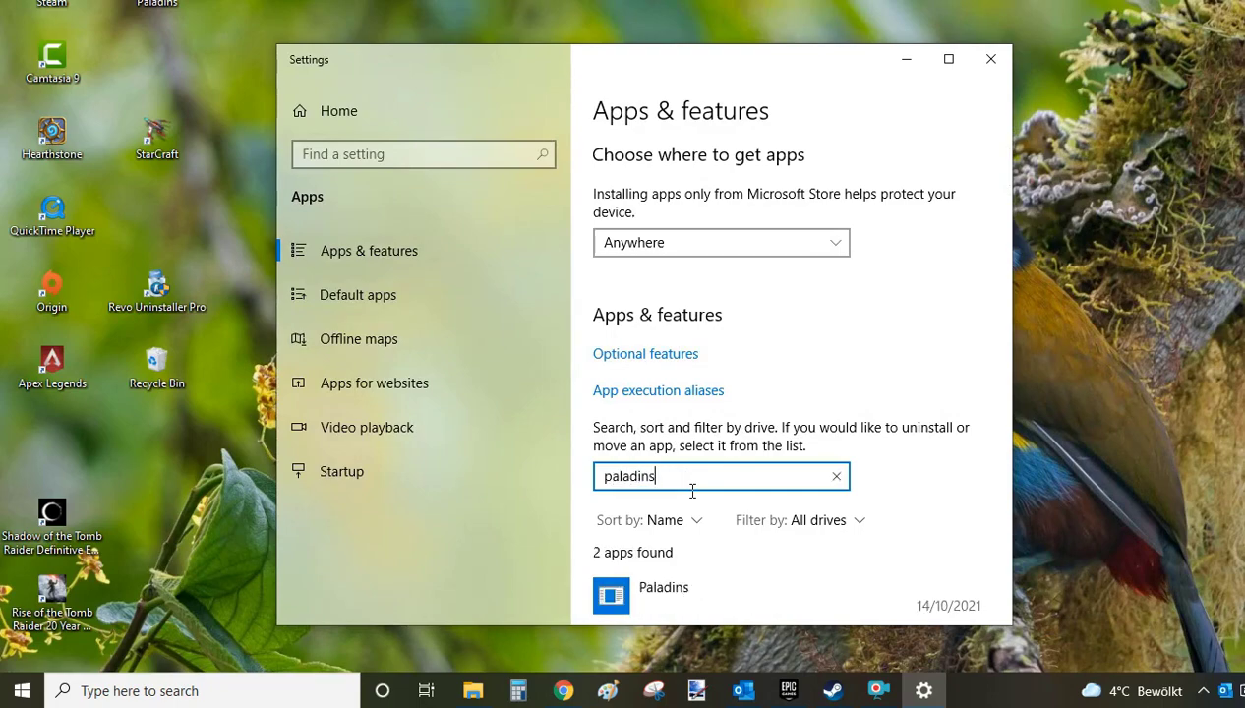
scroll(821, 436, down, 3)
Uninstall the second Paladins entry and confirm in the flyout.
click(675, 354)
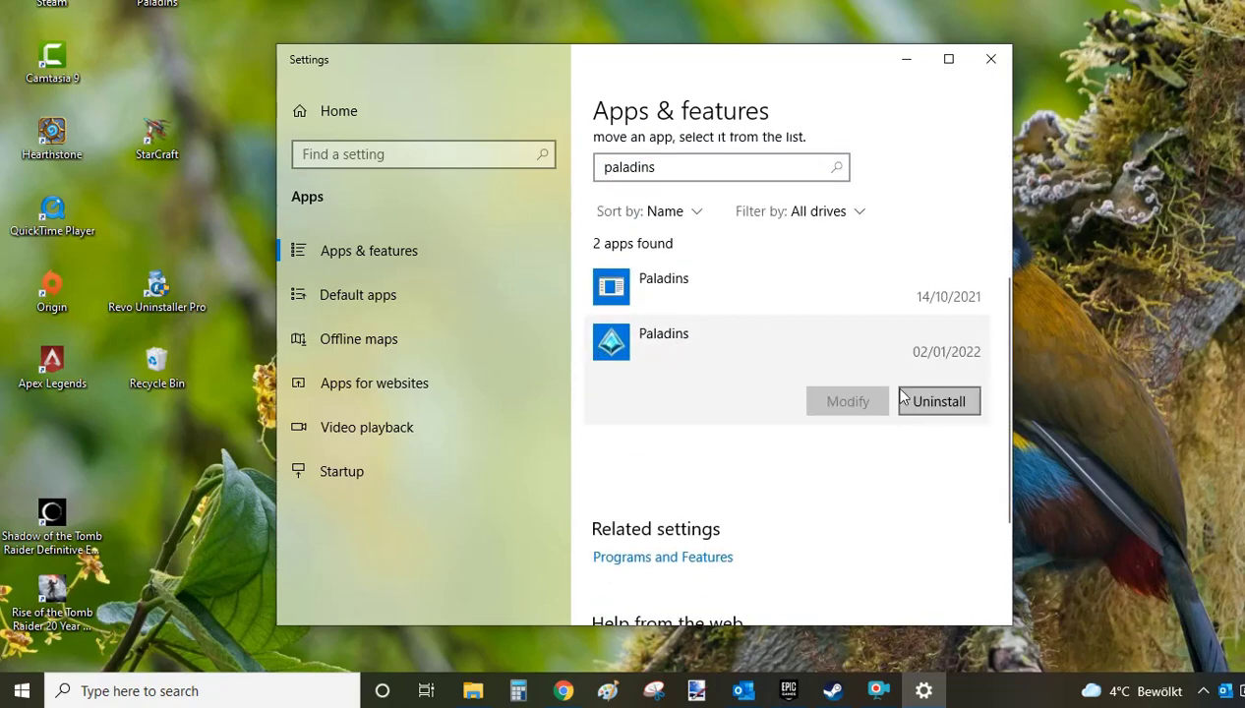
click(939, 403)
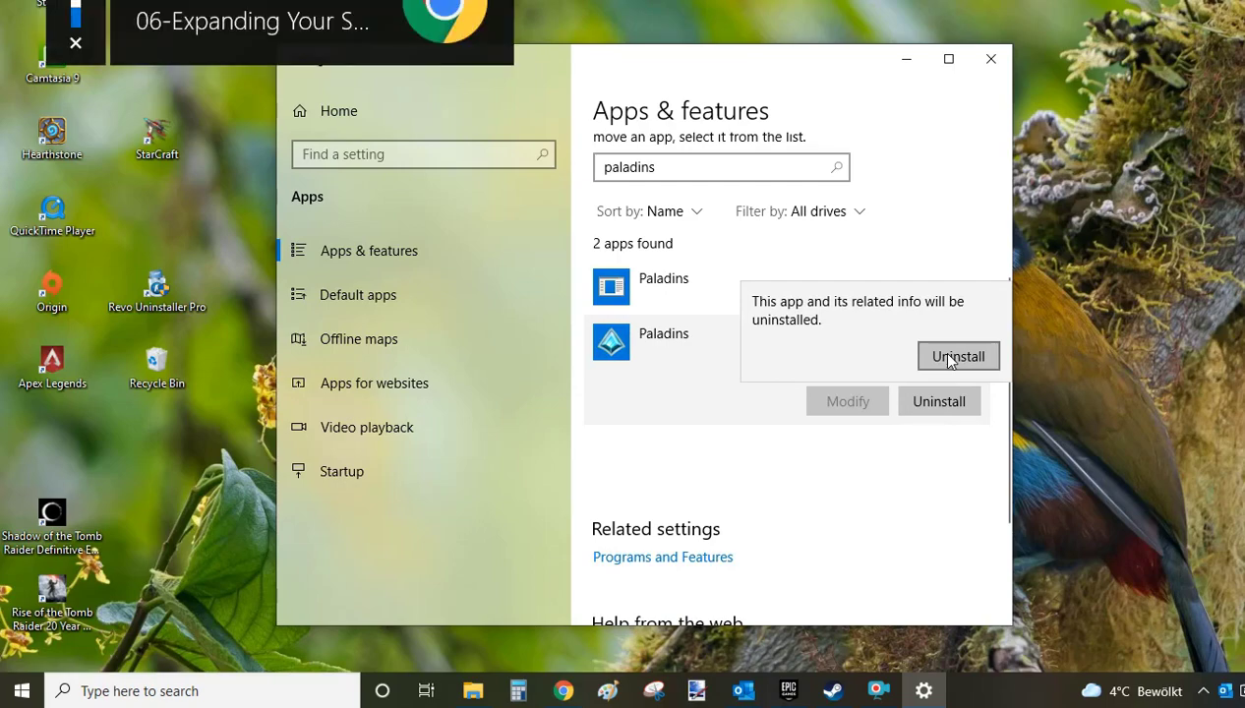
click(952, 358)
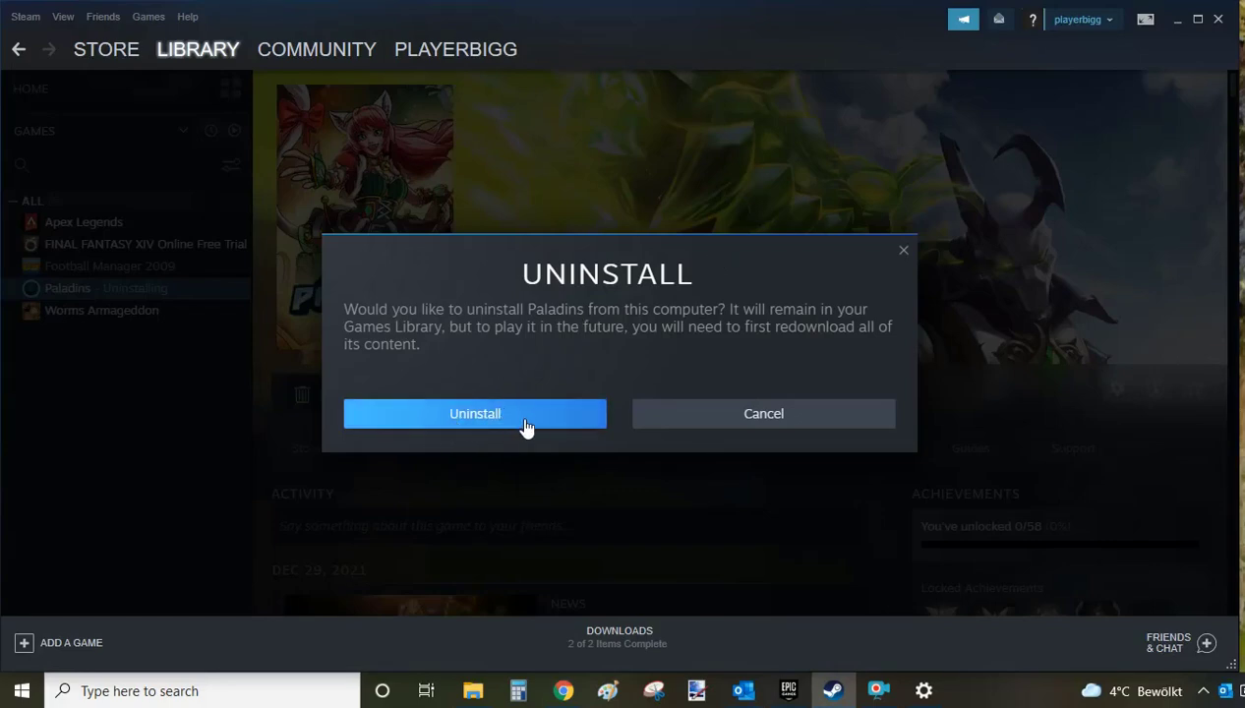
Cancel Steam's Paladins uninstall dialog and close the Steam window.
click(812, 415)
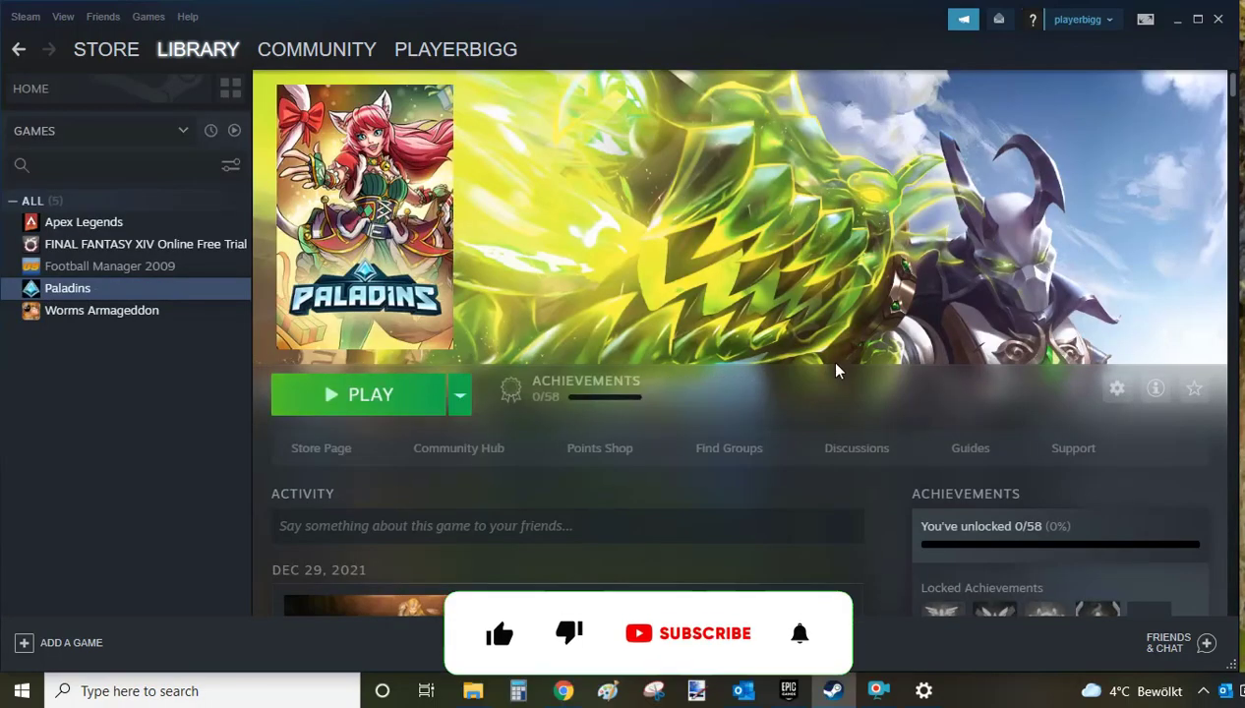
click(1218, 19)
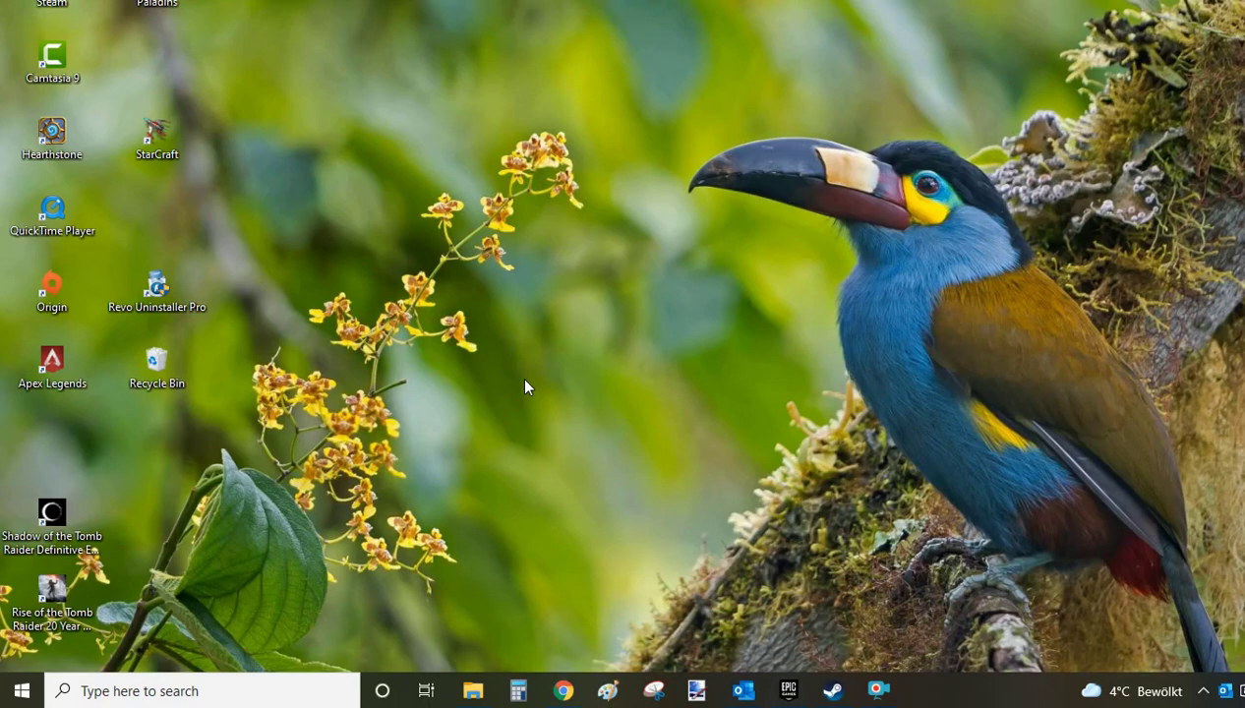
Bring up the Epic Games Launcher Library with the filter set to Installed.
click(788, 688)
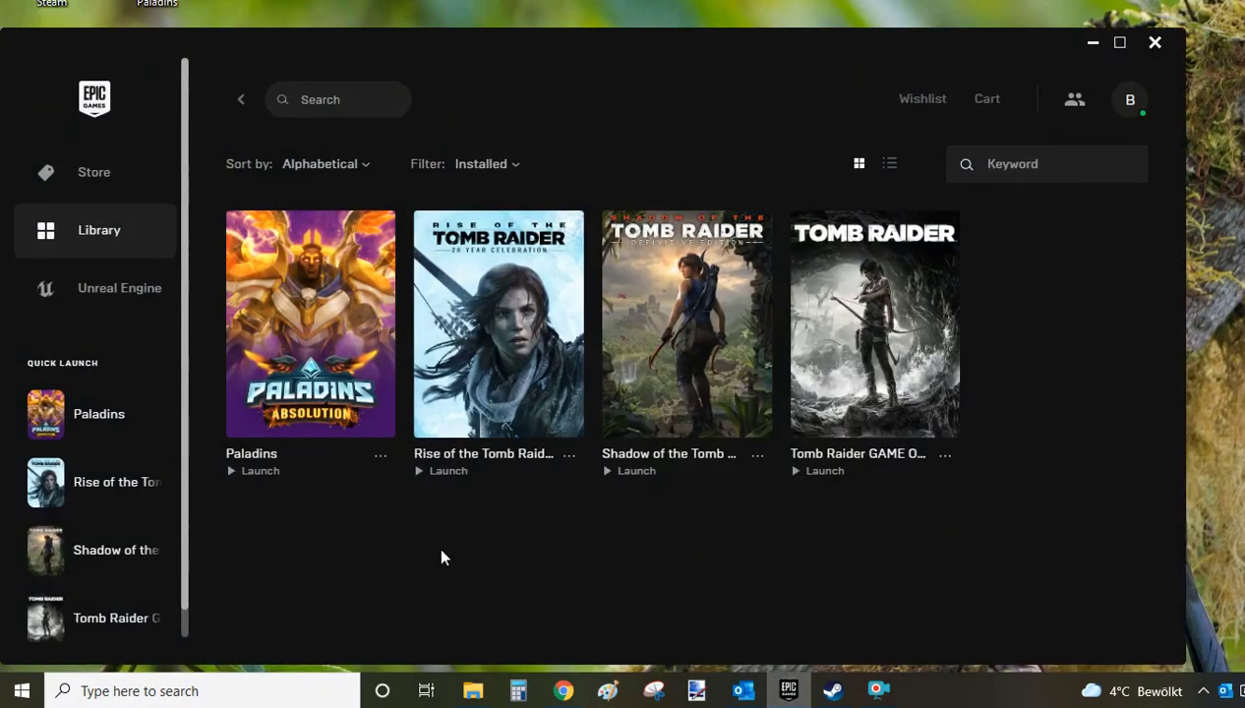
click(118, 180)
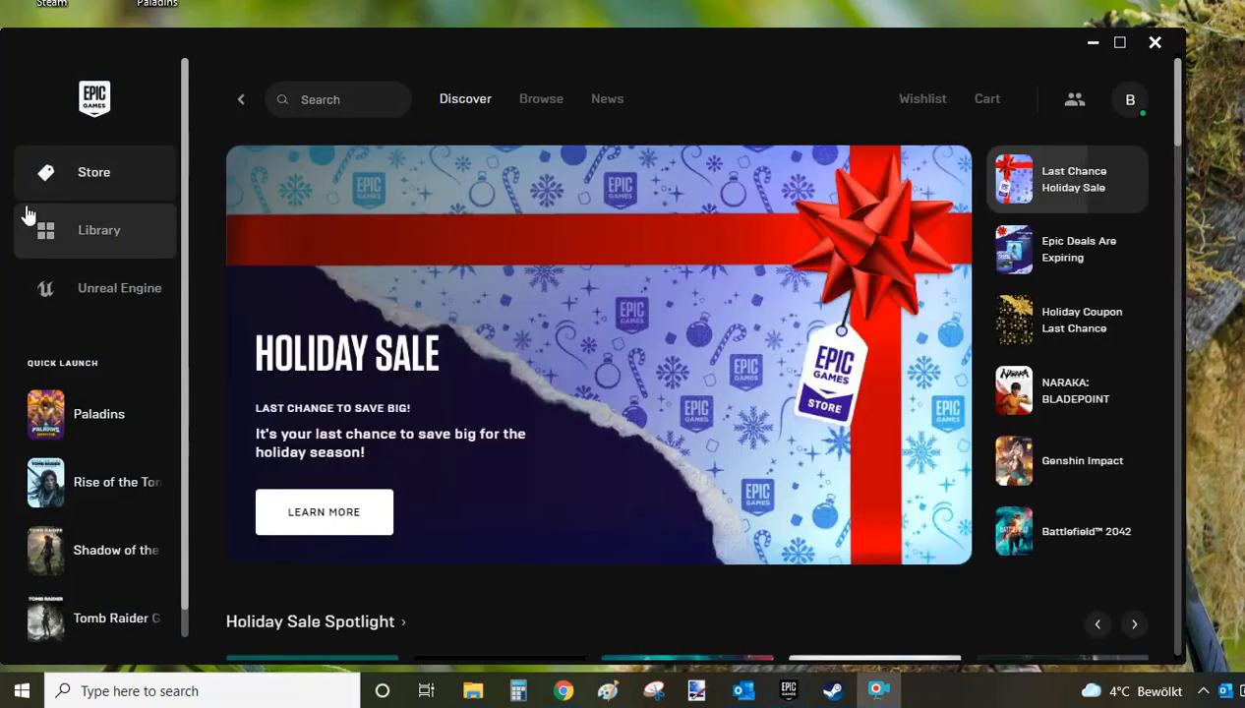
click(81, 229)
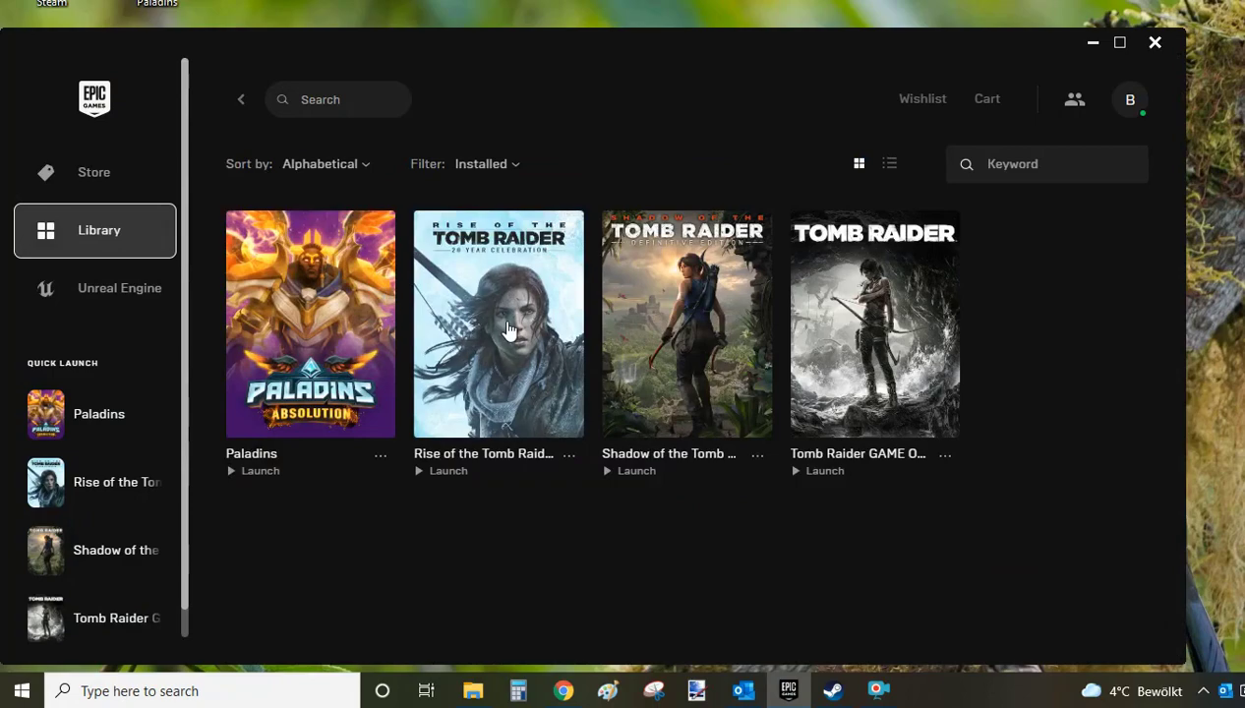
click(503, 166)
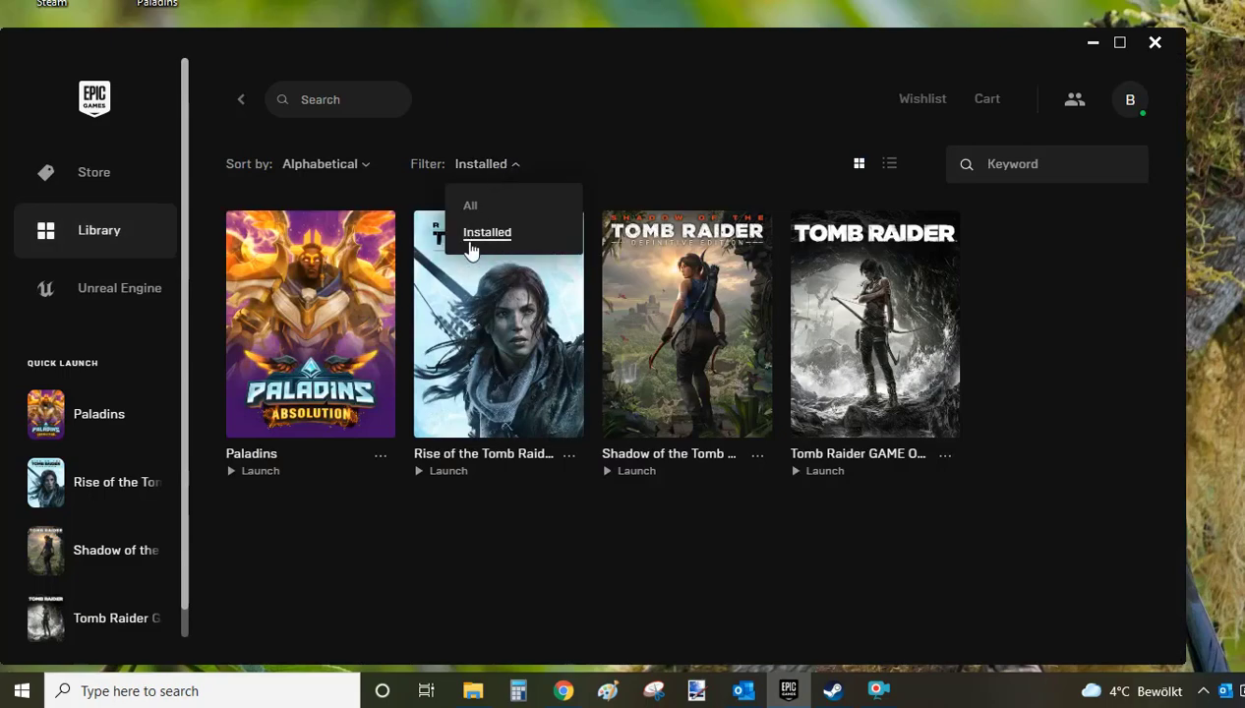
click(688, 165)
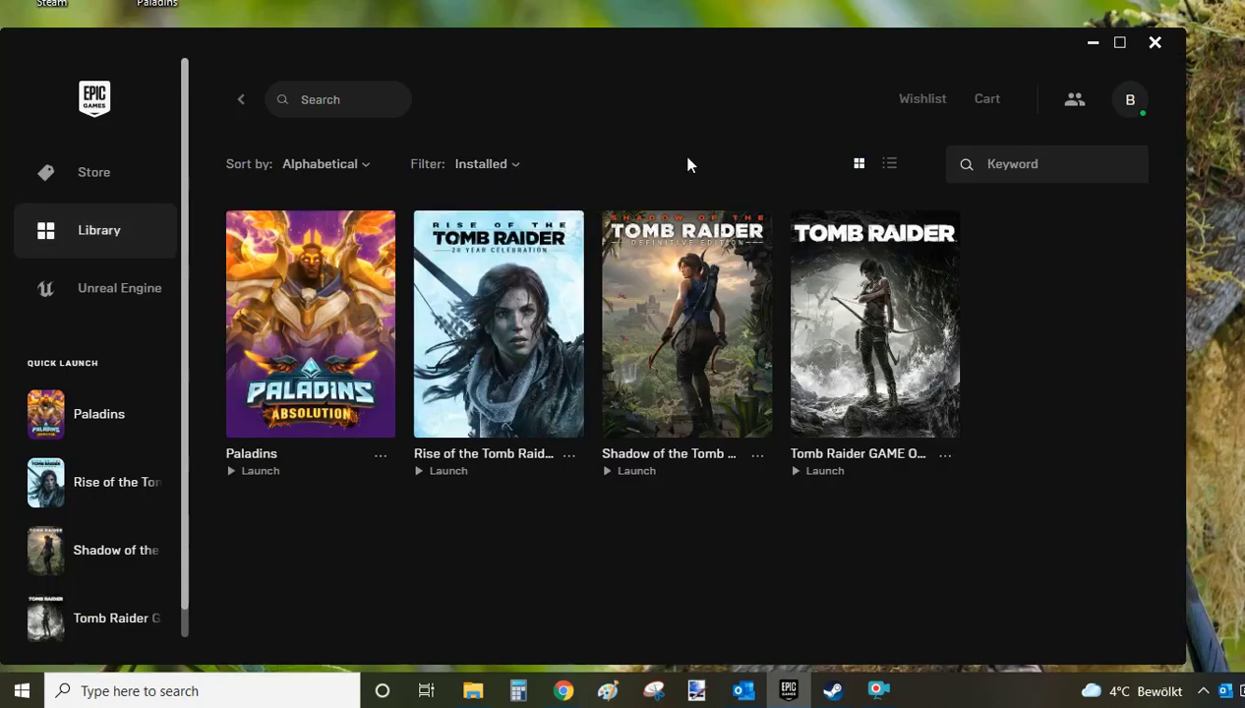
Uninstall Paladins from its Epic Library tile menu and confirm.
click(380, 461)
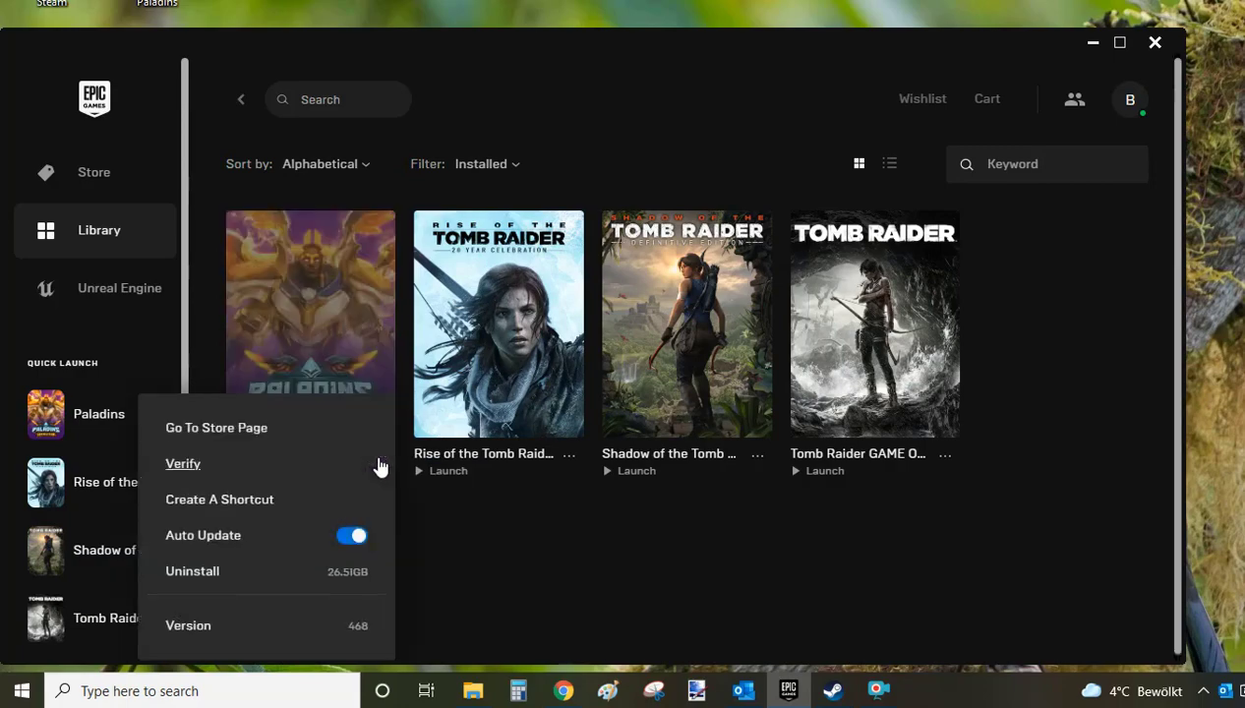
click(201, 581)
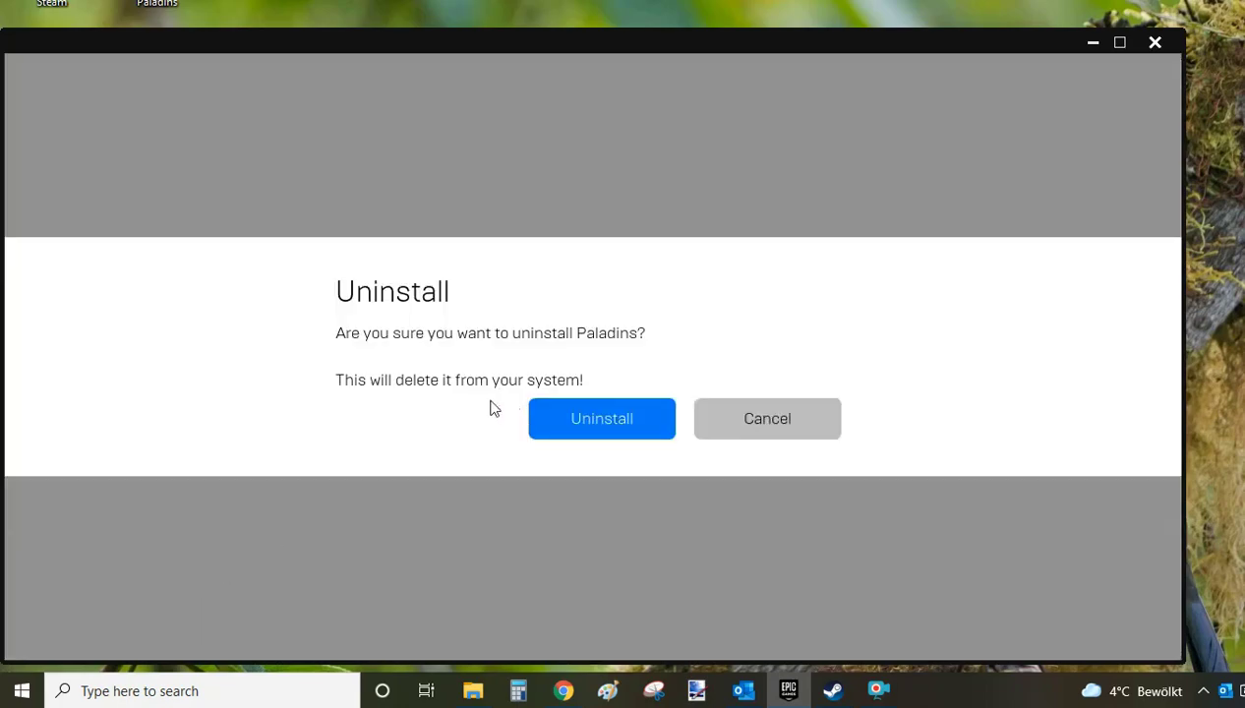
click(633, 438)
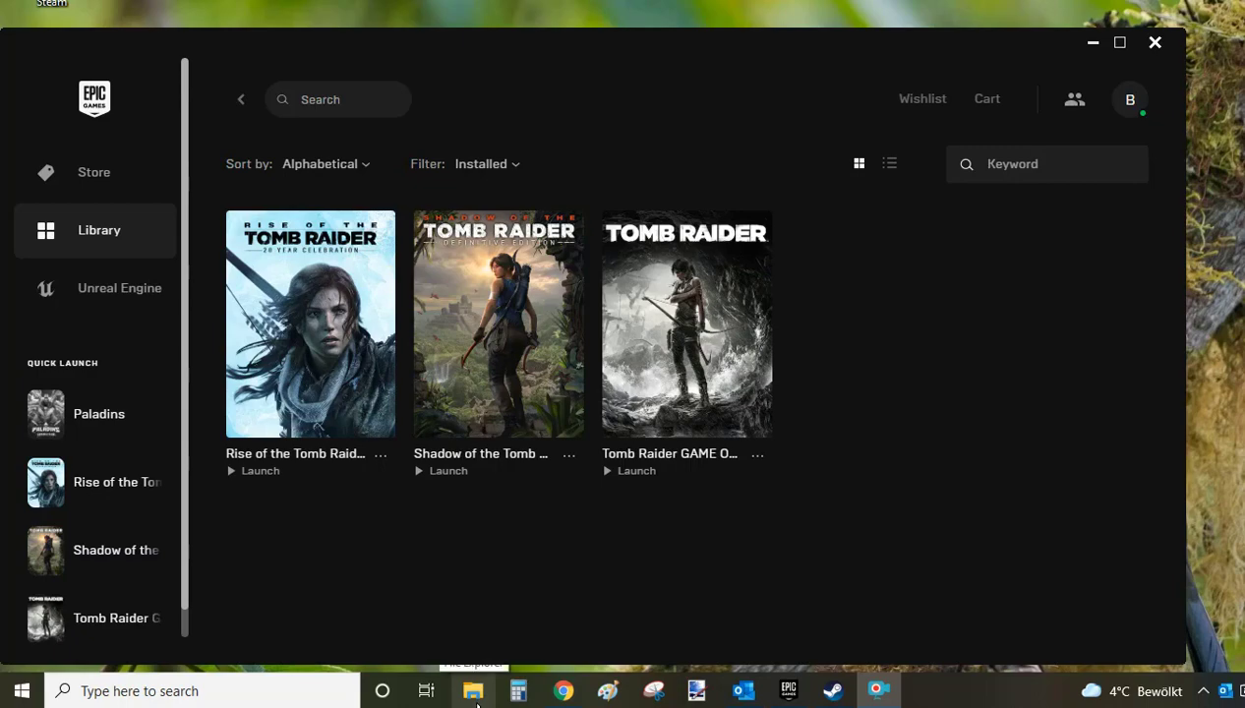
Check C:\Program Files\Epic Games holds only Tomb Raider folders, then close Explorer and launcher.
click(476, 693)
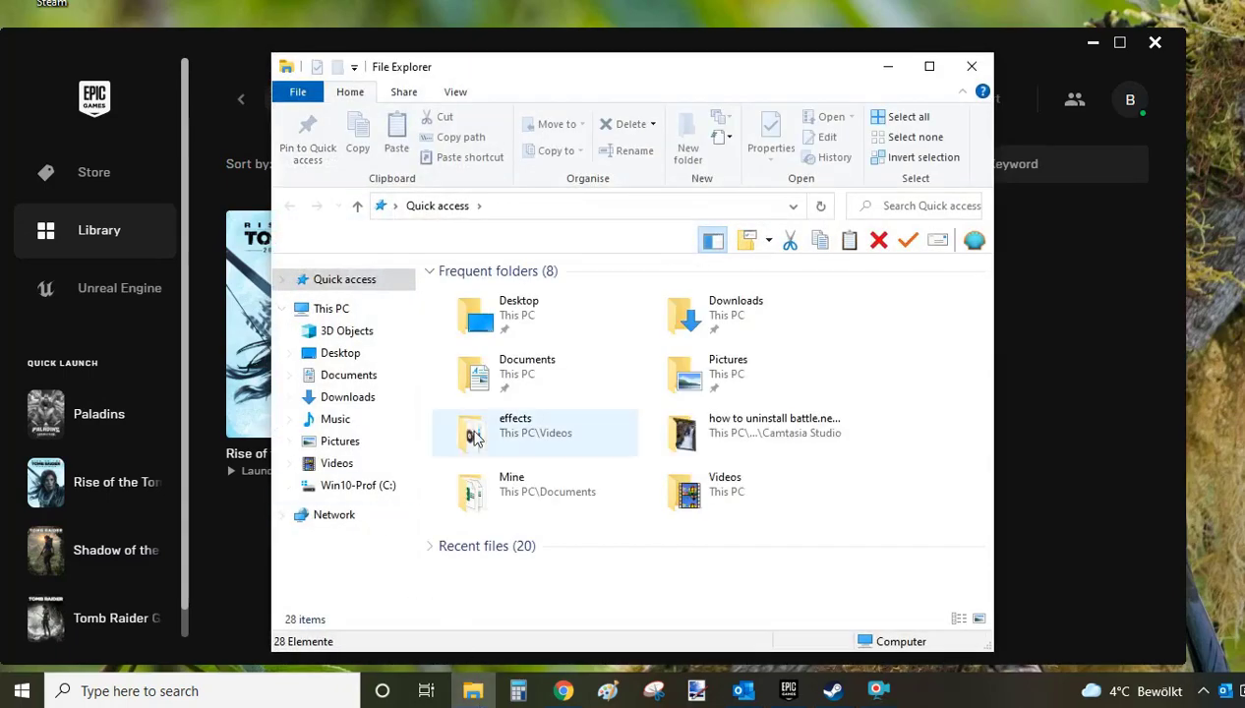
click(379, 492)
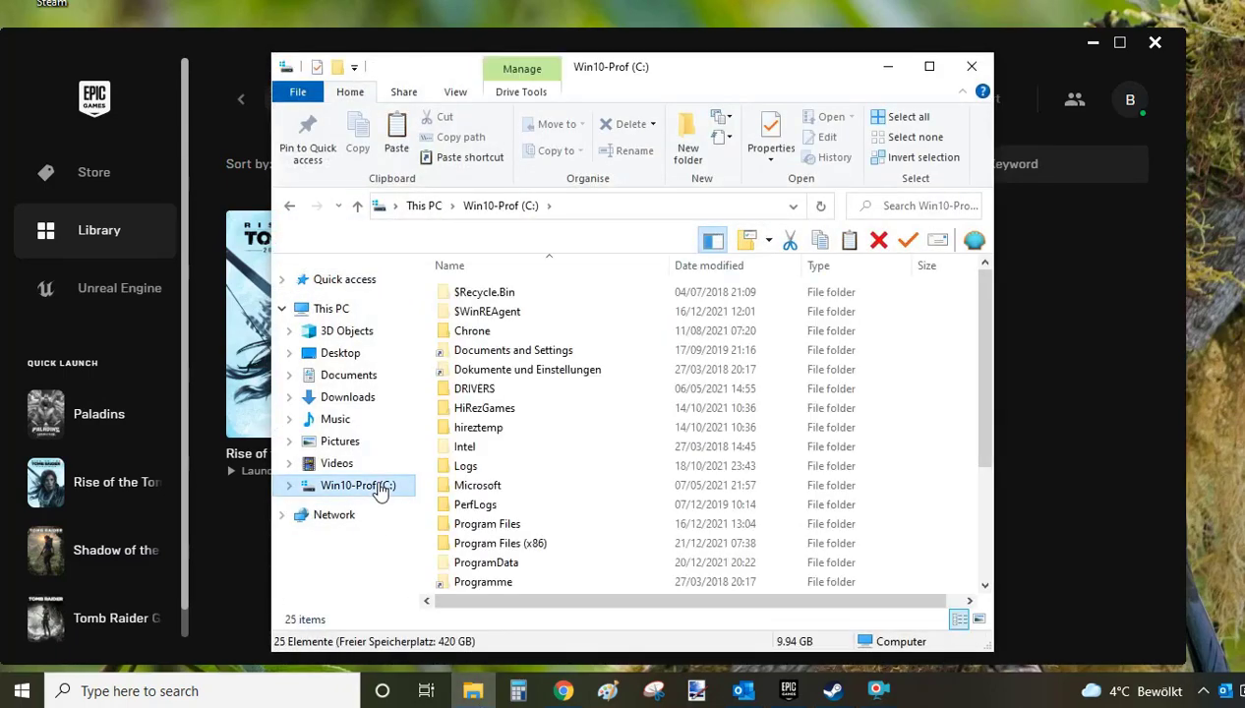
double_click(503, 529)
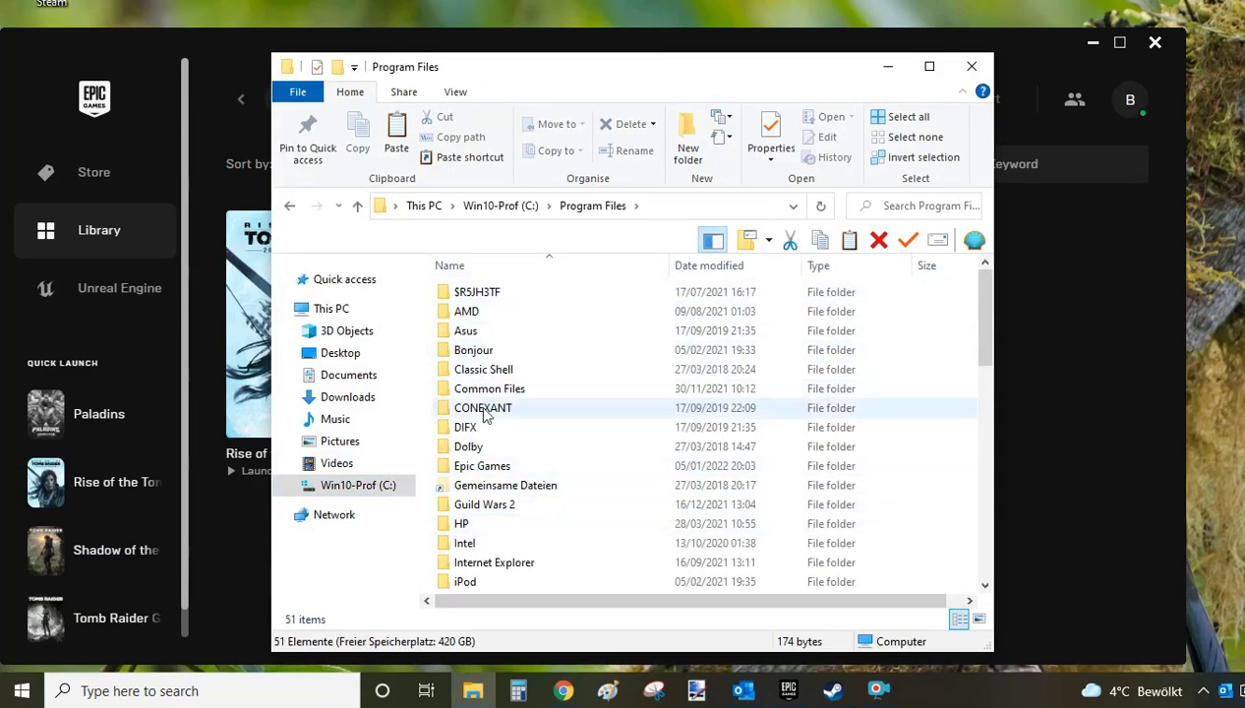
double_click(486, 467)
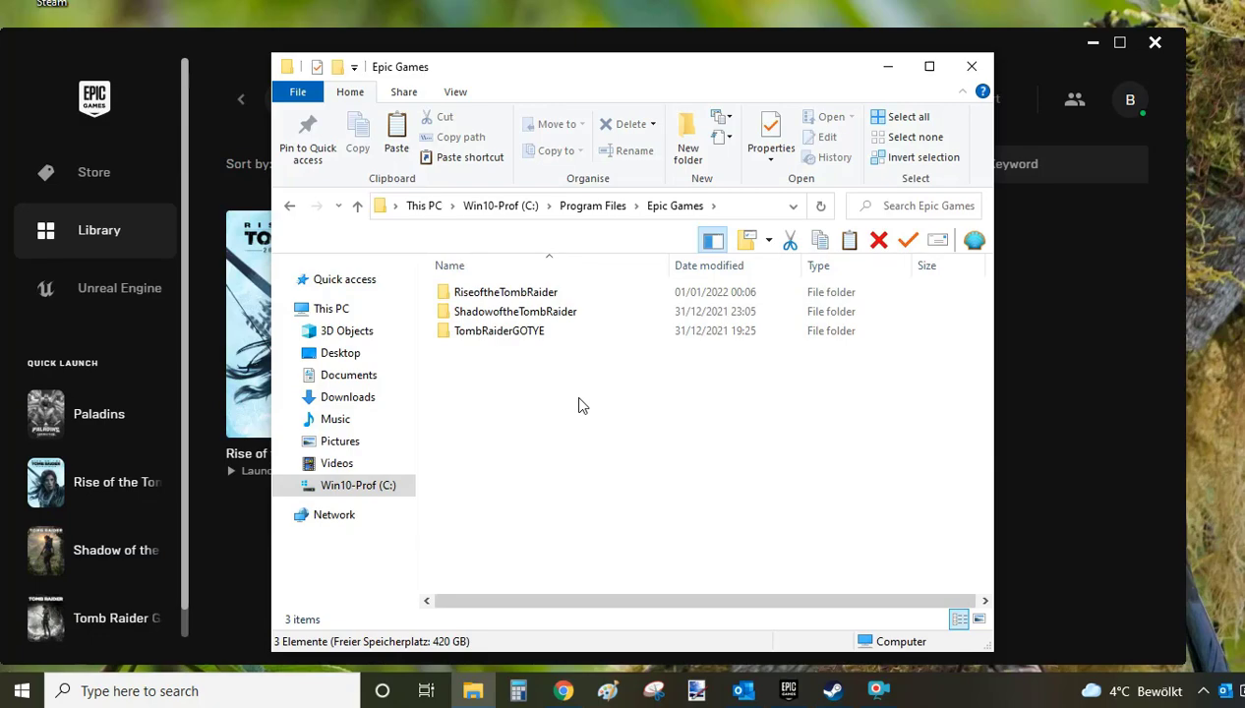
click(970, 65)
click(1155, 42)
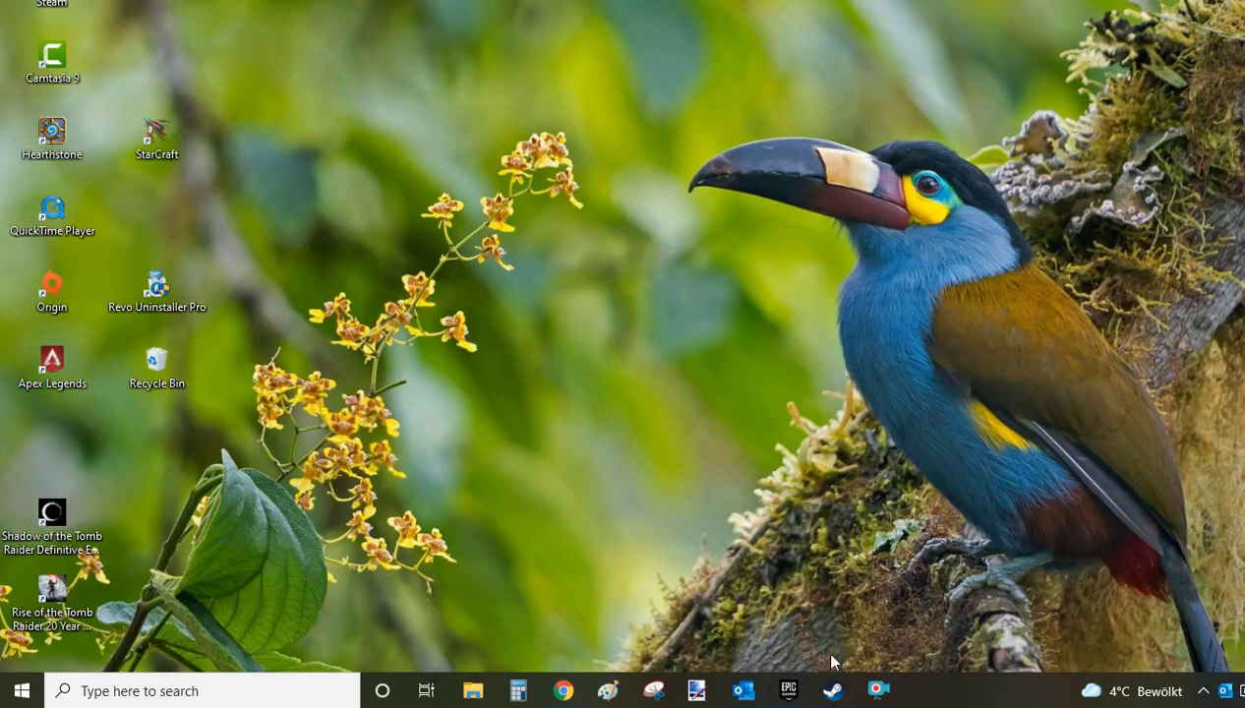
Restore Steam from the taskbar and switch to its Library listing five games.
click(833, 692)
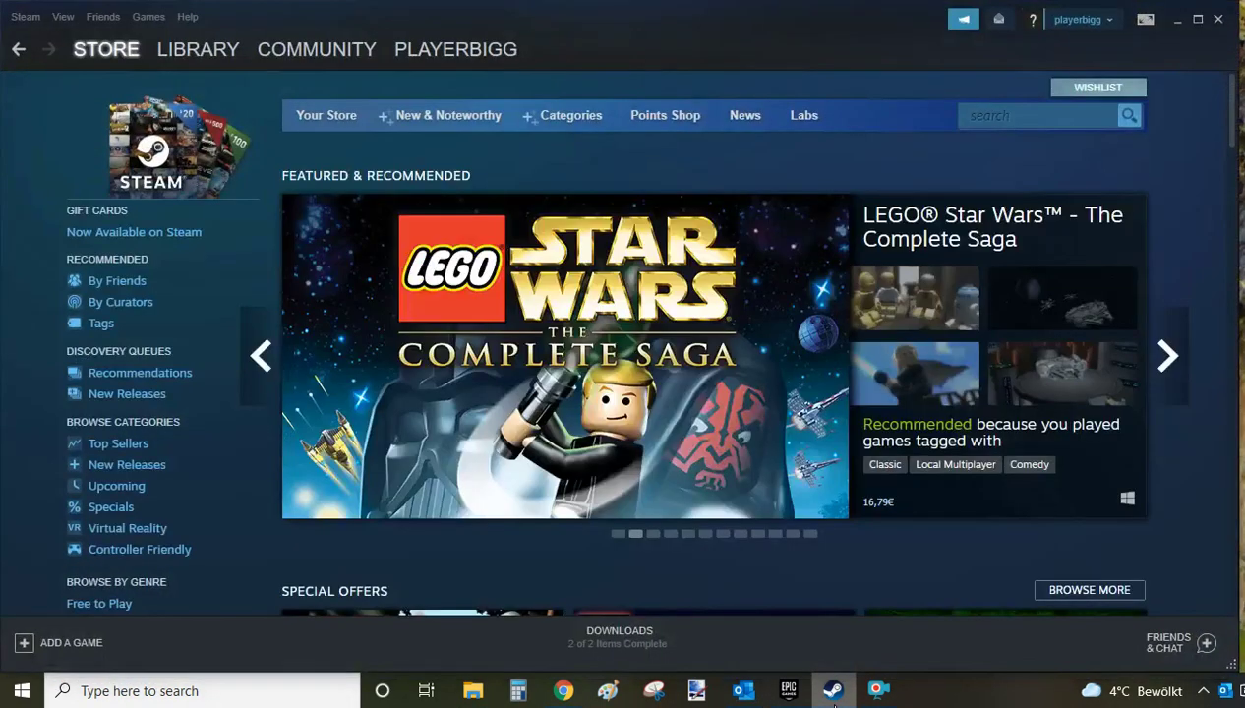
mouse_move(436, 345)
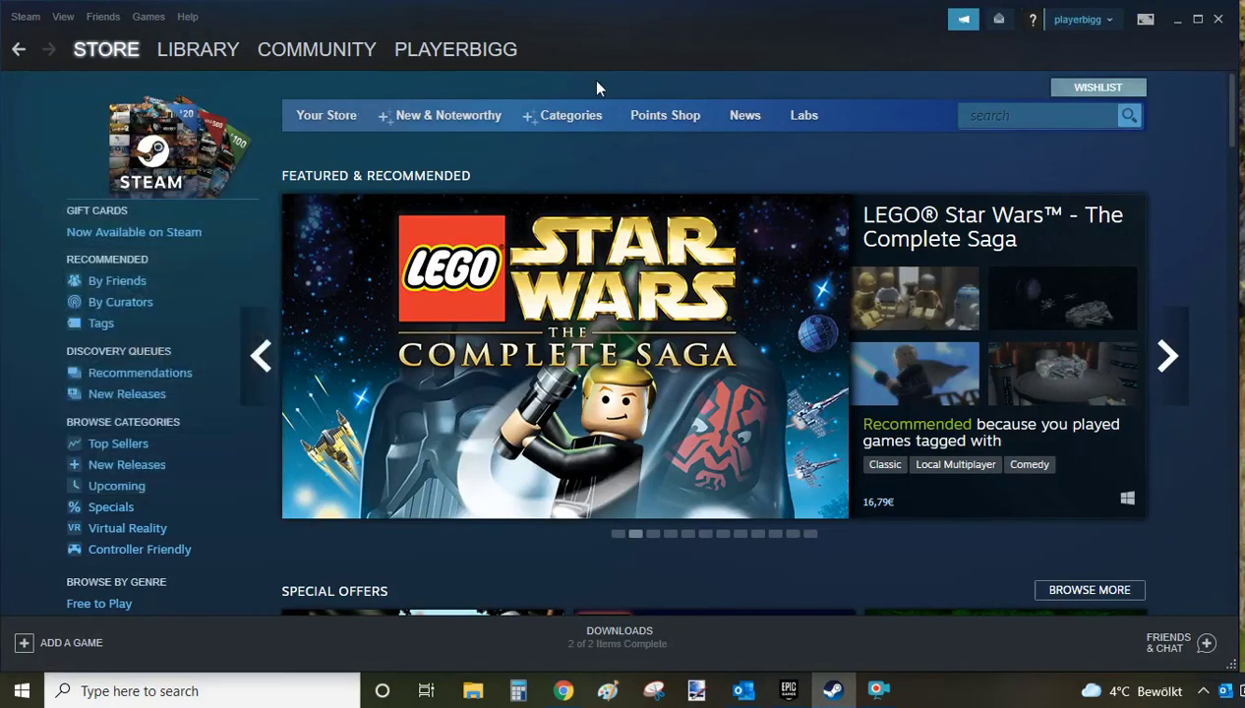
mouse_move(125, 51)
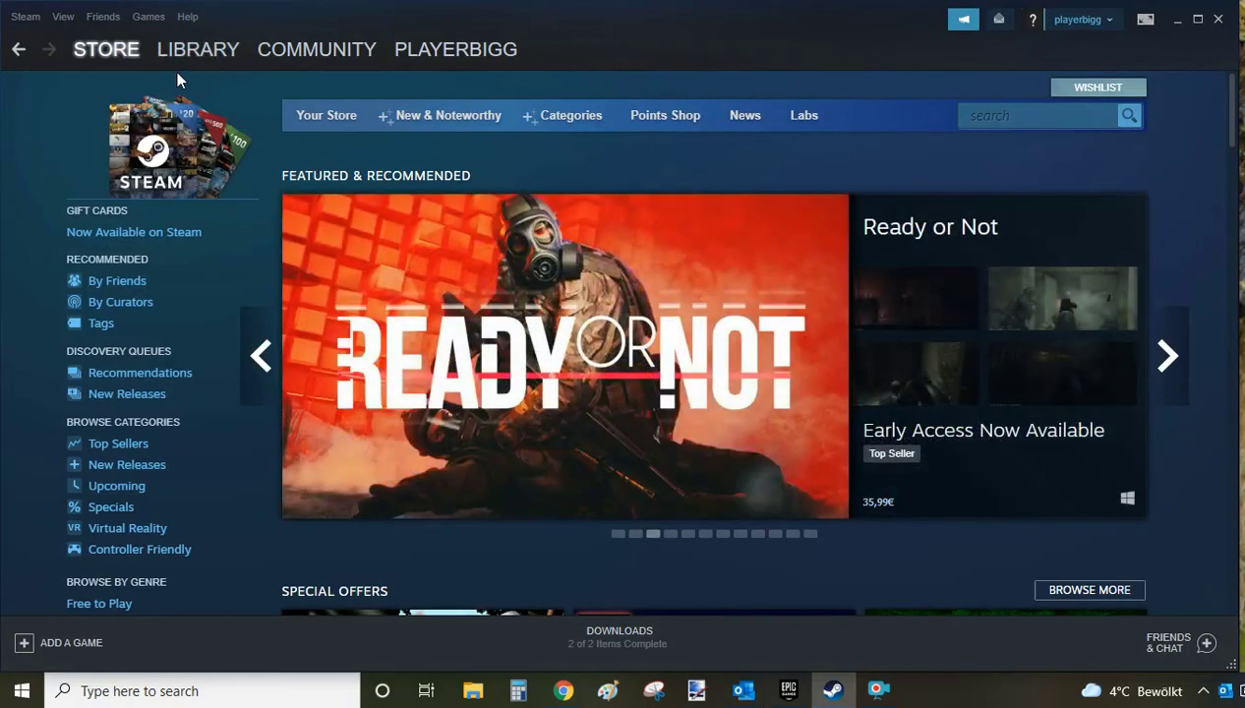
click(177, 75)
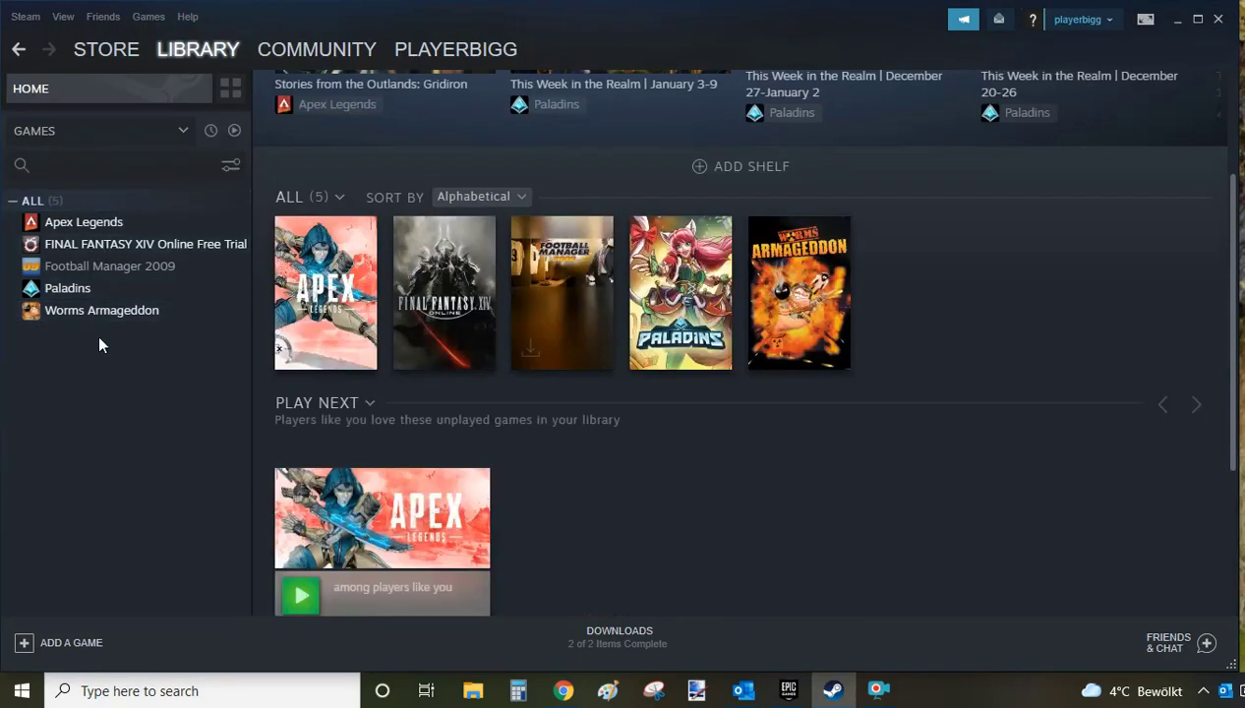
Uninstall Paladins via Manage > Uninstall in the Steam library, then minimize Steam.
right_click(79, 284)
mouse_move(118, 348)
mouse_move(118, 373)
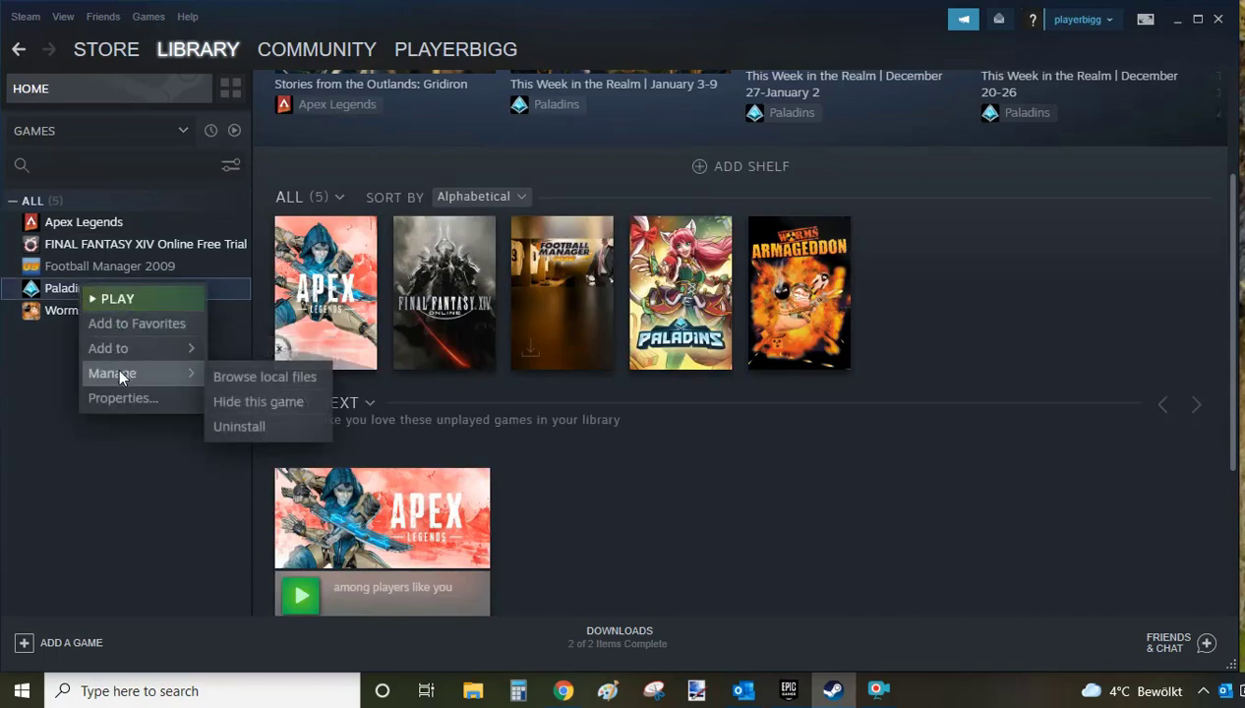
click(239, 426)
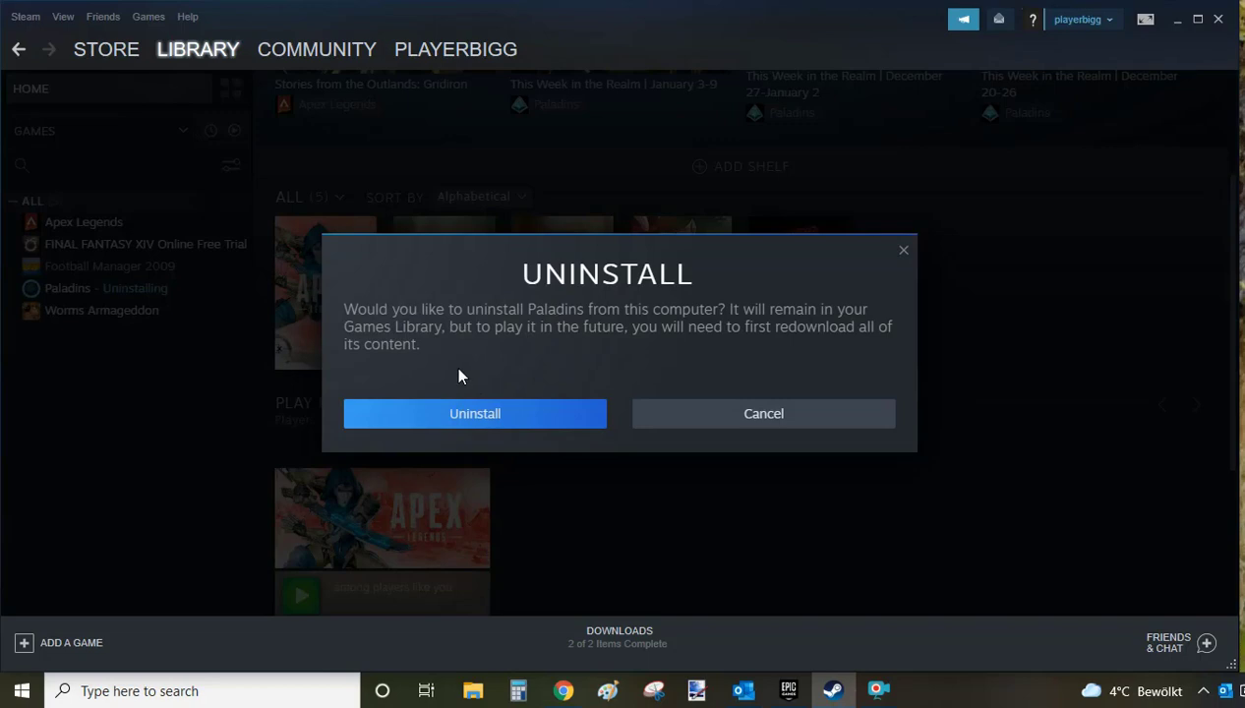
click(489, 423)
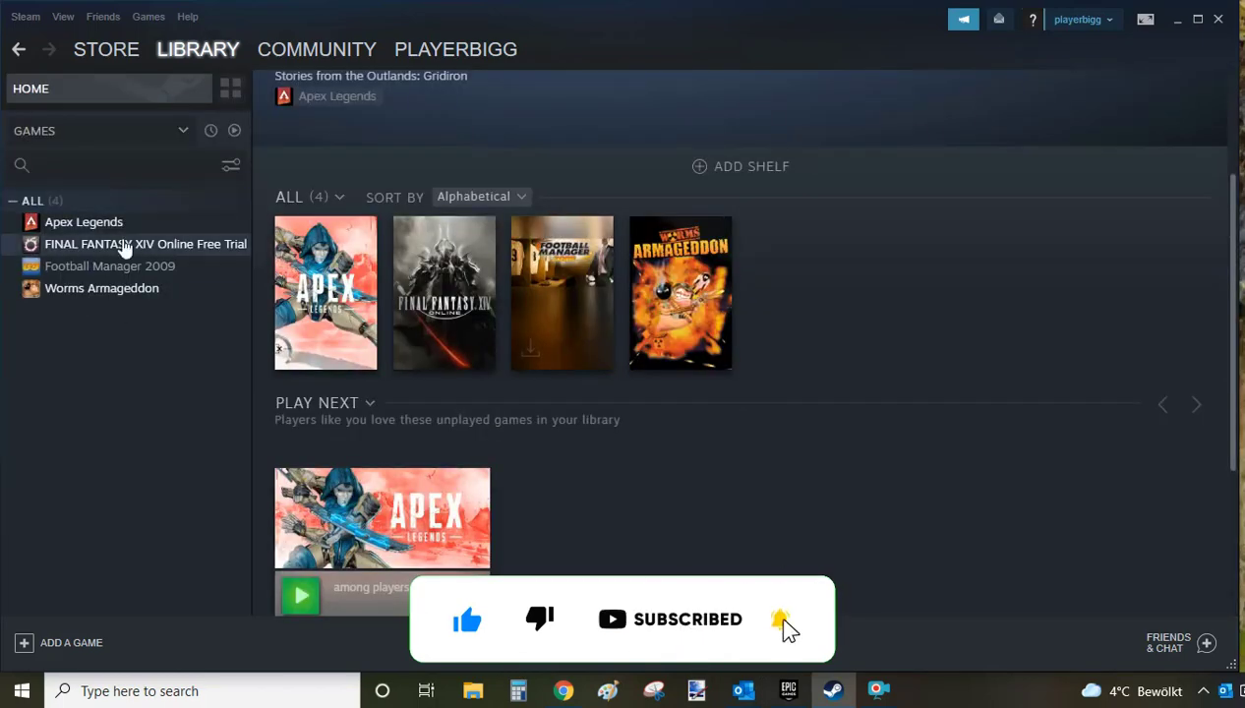
click(1180, 20)
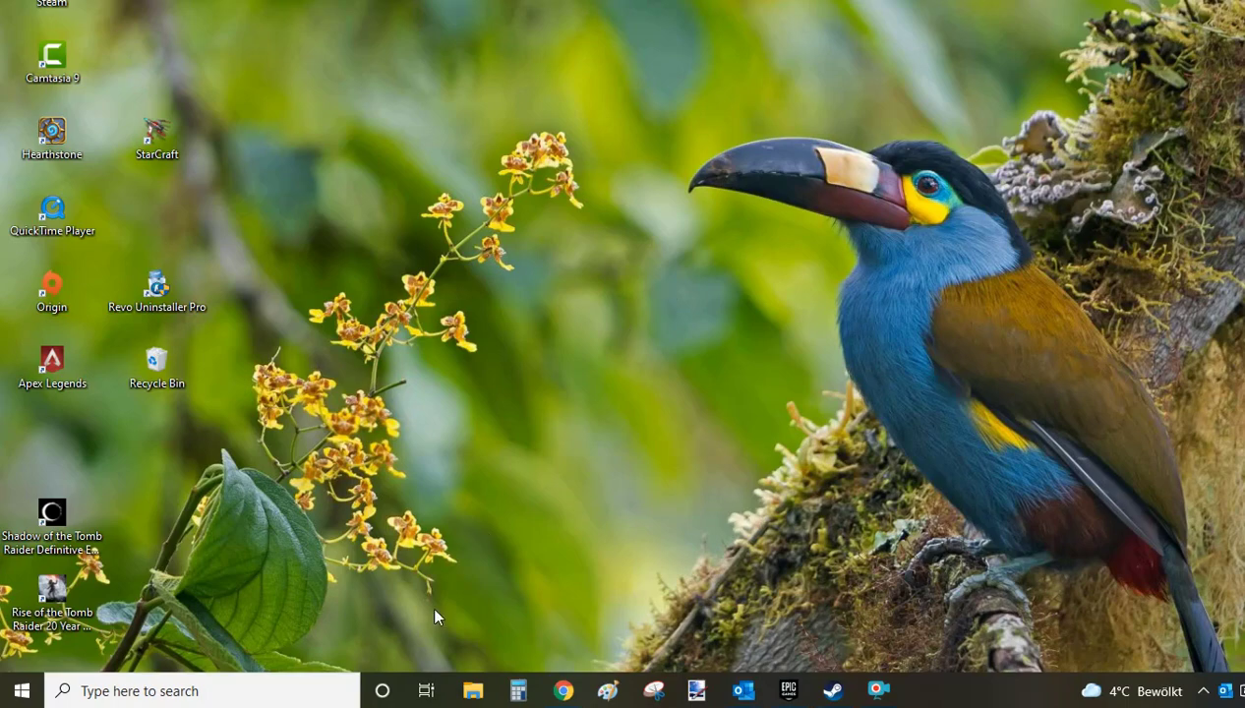
Browse to C:\Program Files (x86)\Steam\steamapps\common to confirm no Paladins folder remains.
click(470, 692)
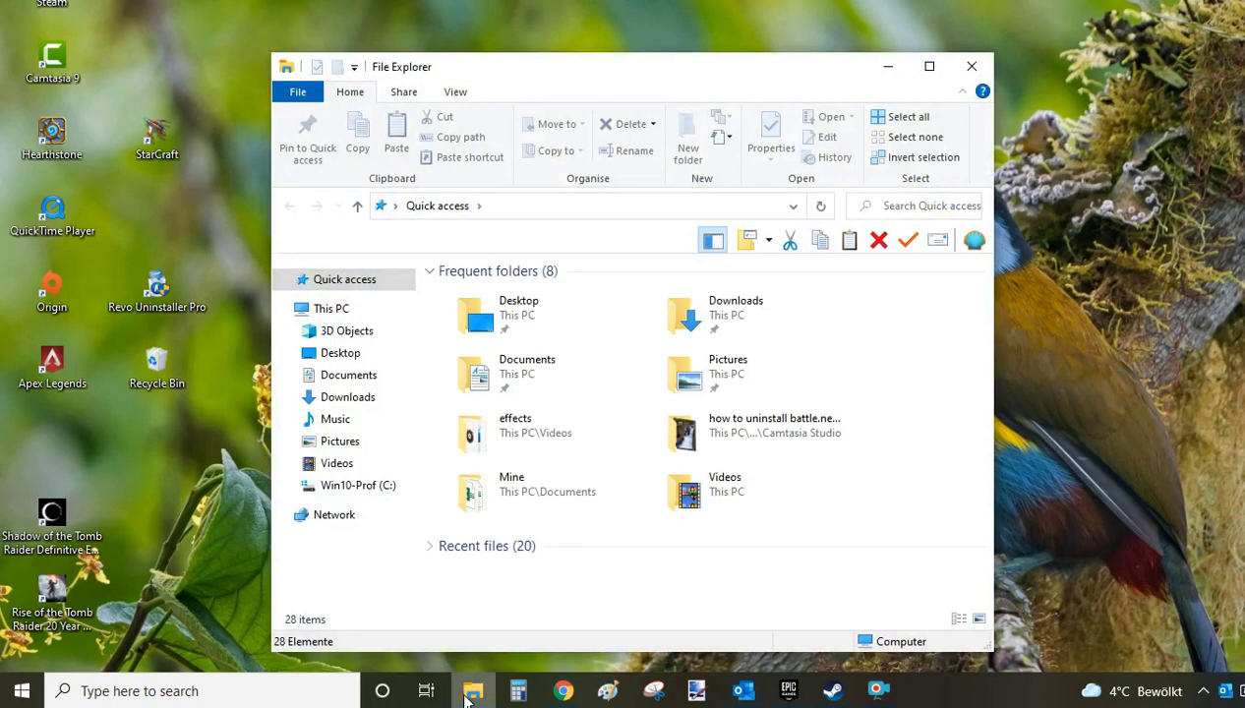
click(374, 487)
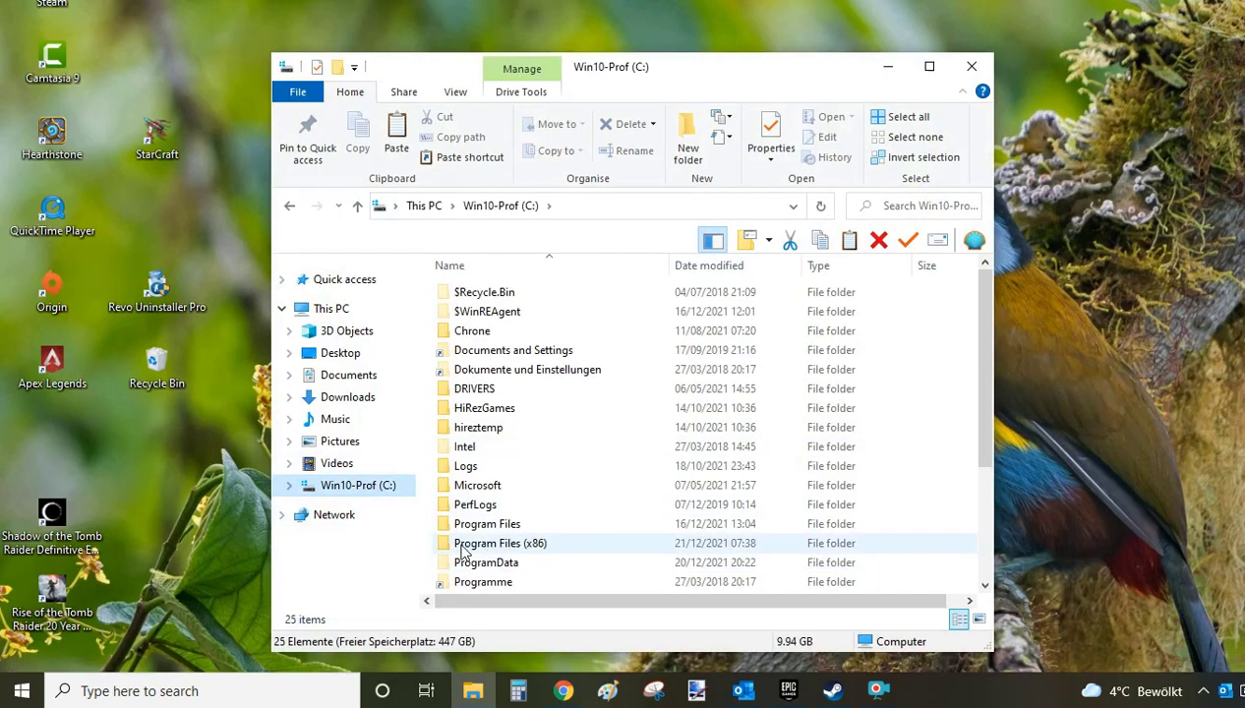
double_click(541, 549)
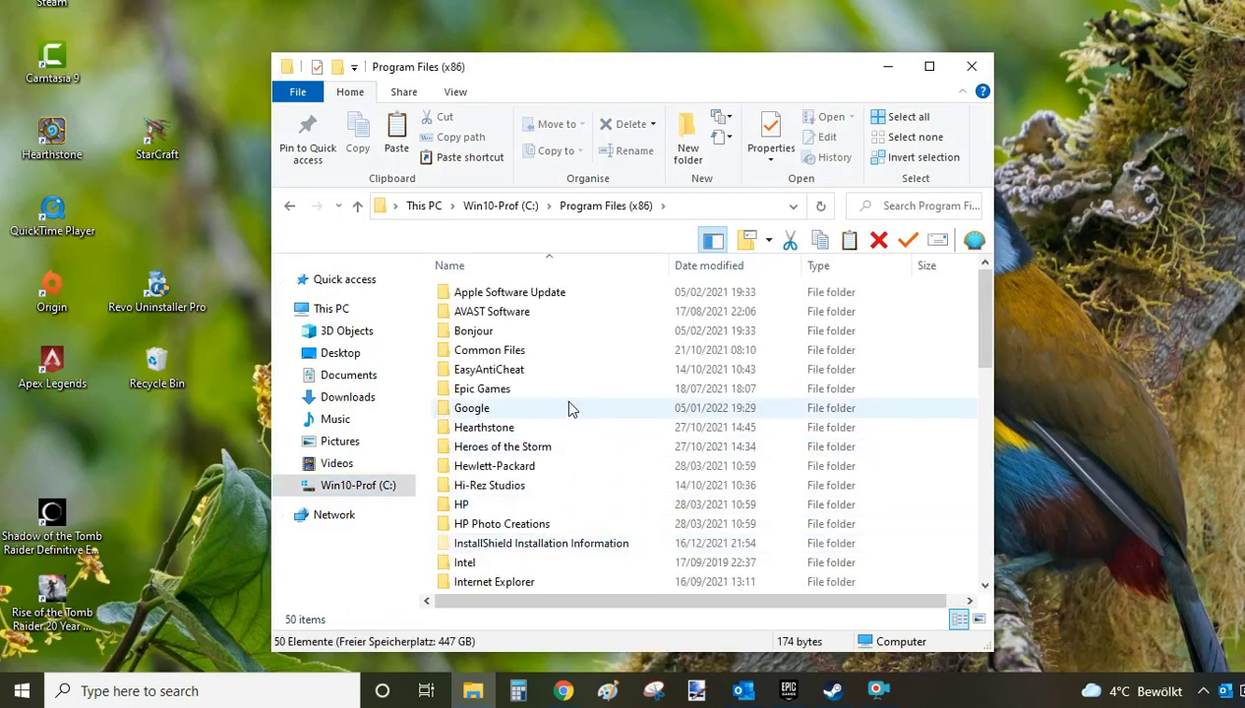
scroll(568, 409, down, 10)
scroll(569, 409, down, 2)
scroll(570, 409, up, 2)
double_click(469, 316)
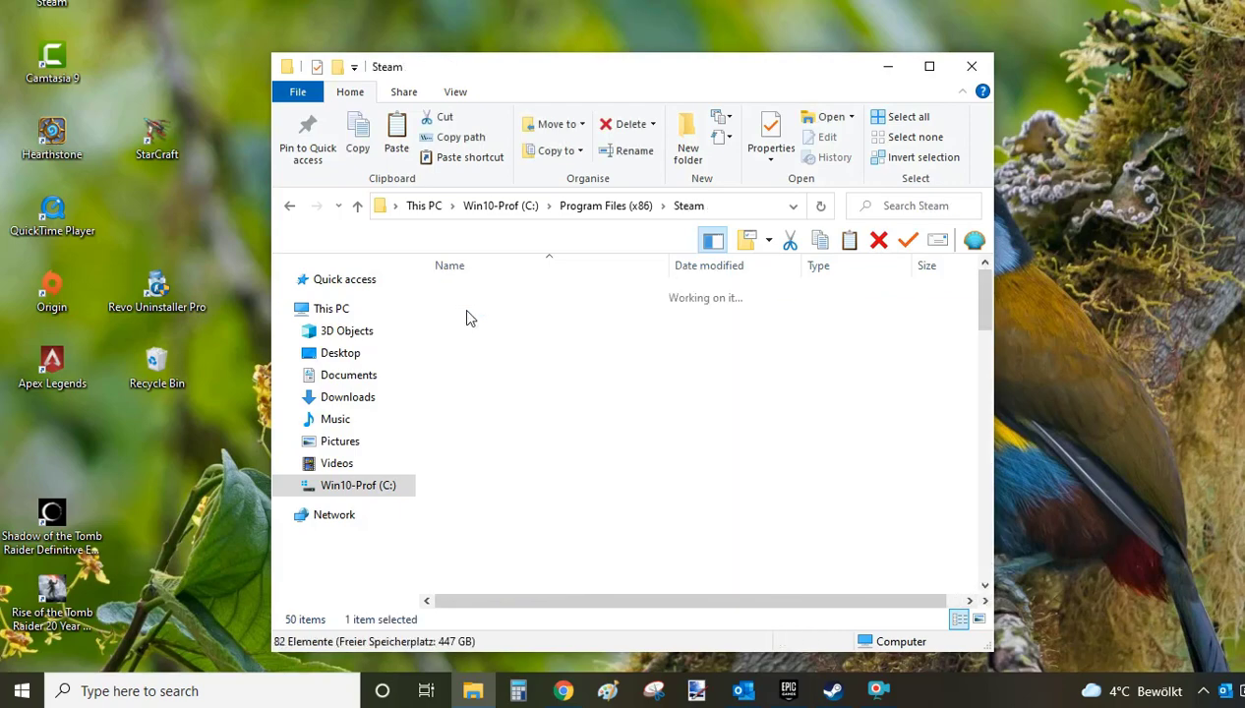
scroll(578, 354, down, 3)
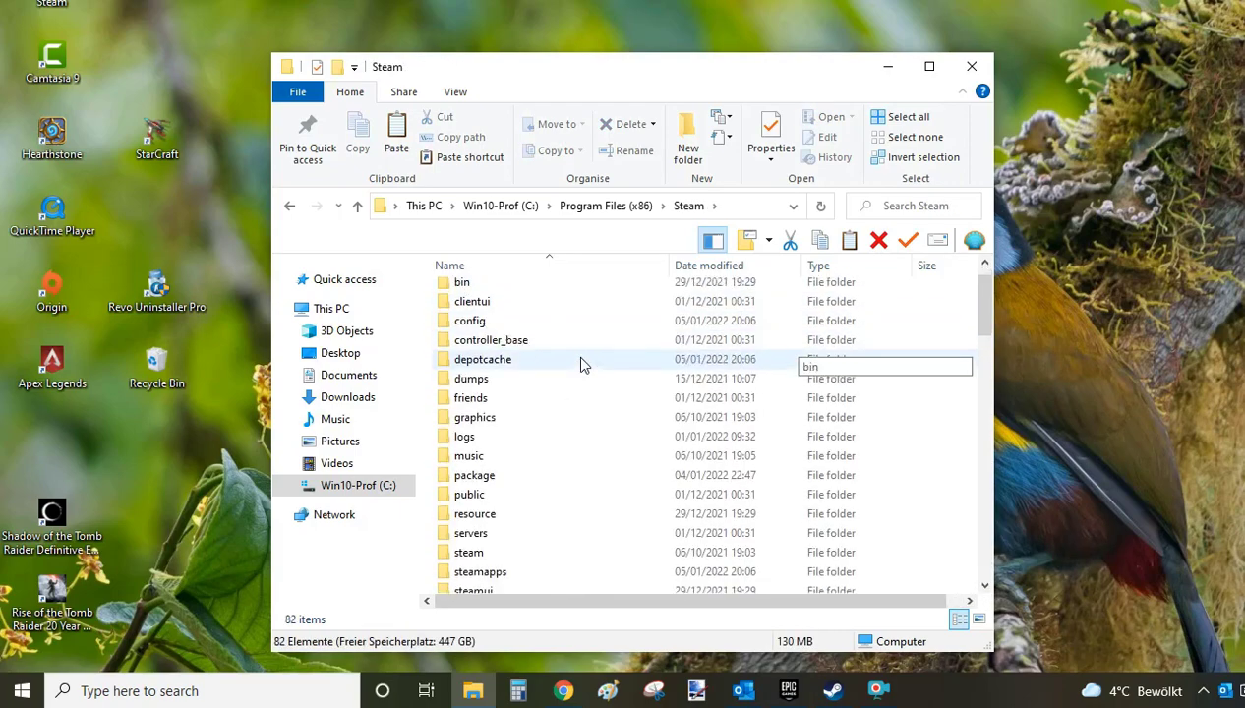
double_click(497, 460)
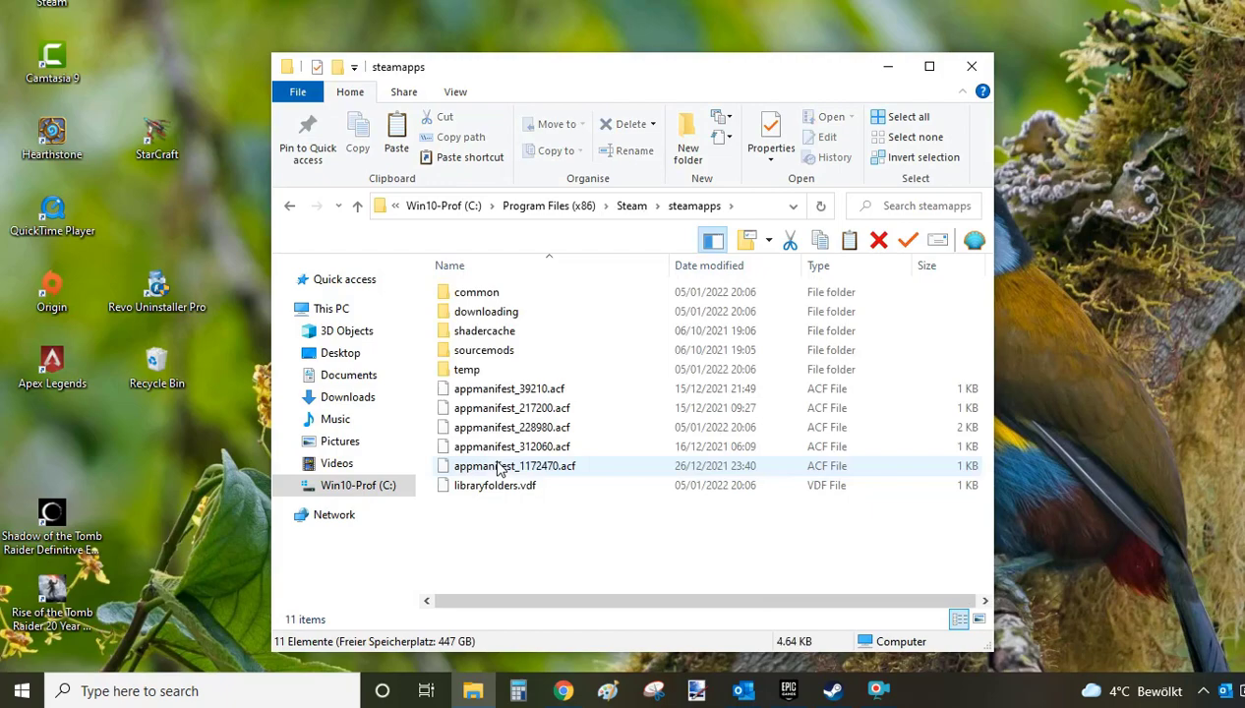
click(482, 297)
double_click(482, 300)
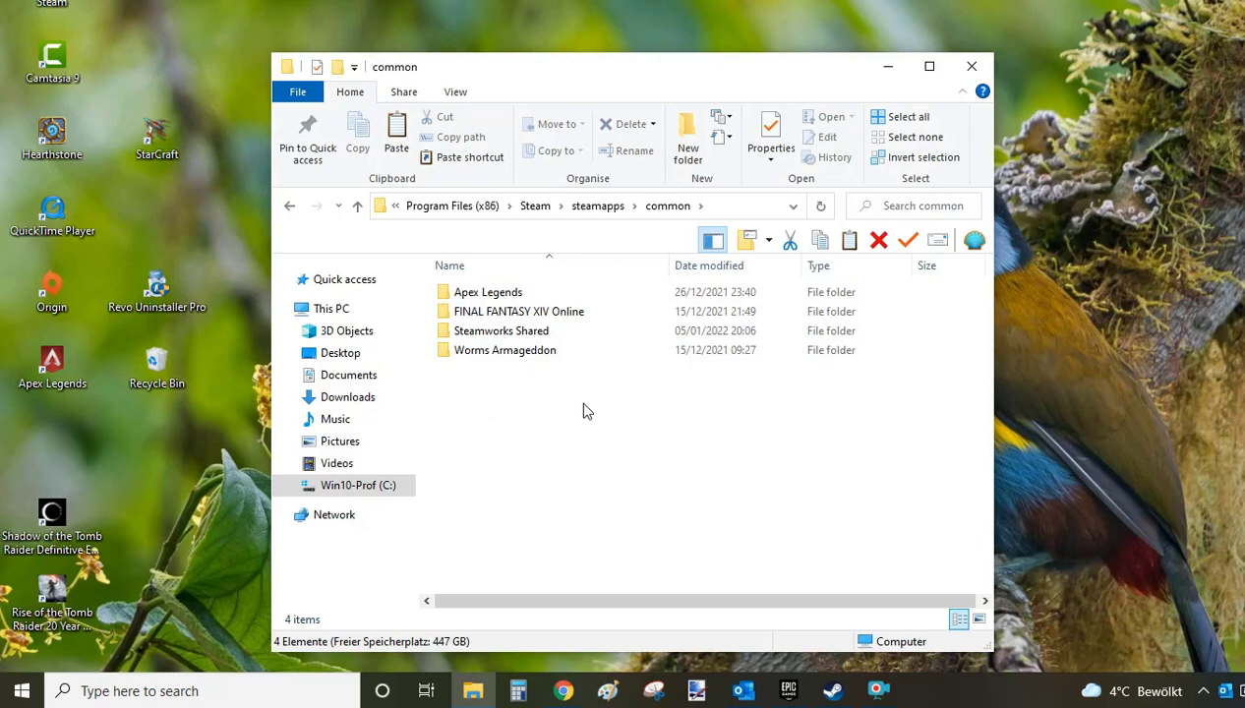
click(970, 77)
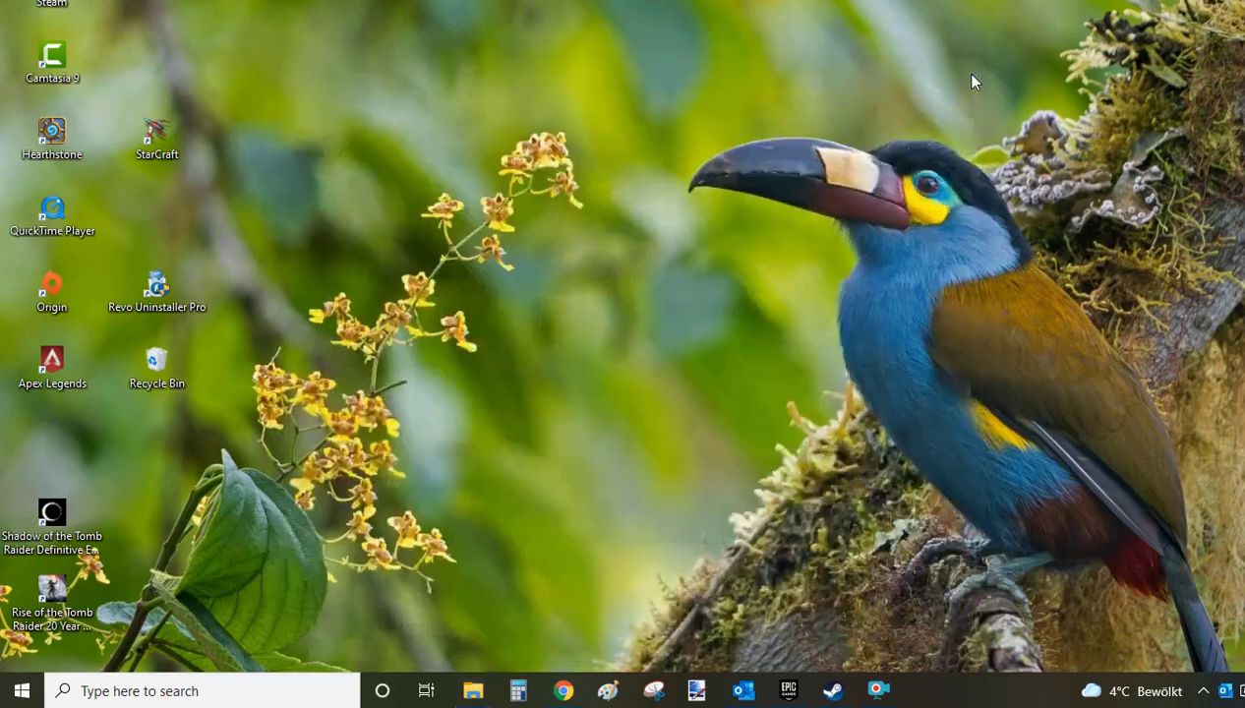